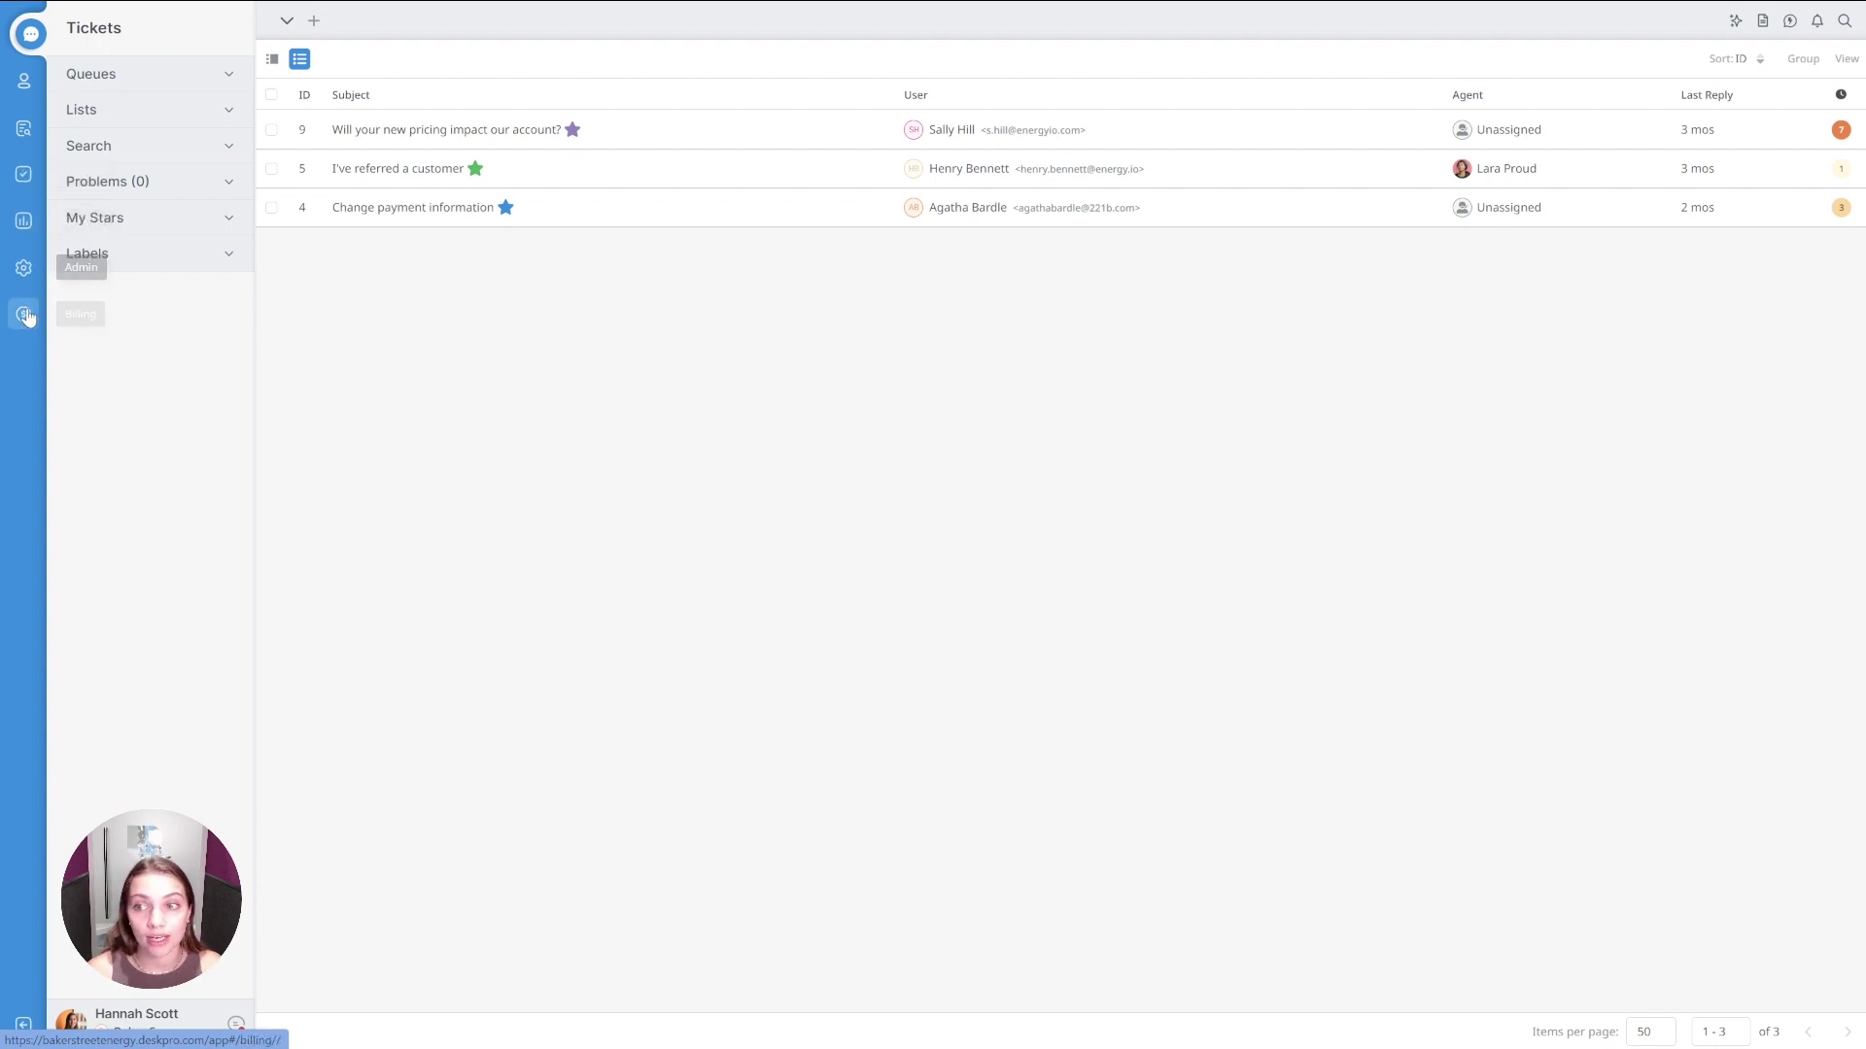
- Visit the CRM and Publishing sections, return to Tickets, expand Queues and open 'I've referred a customer'
click(28, 94)
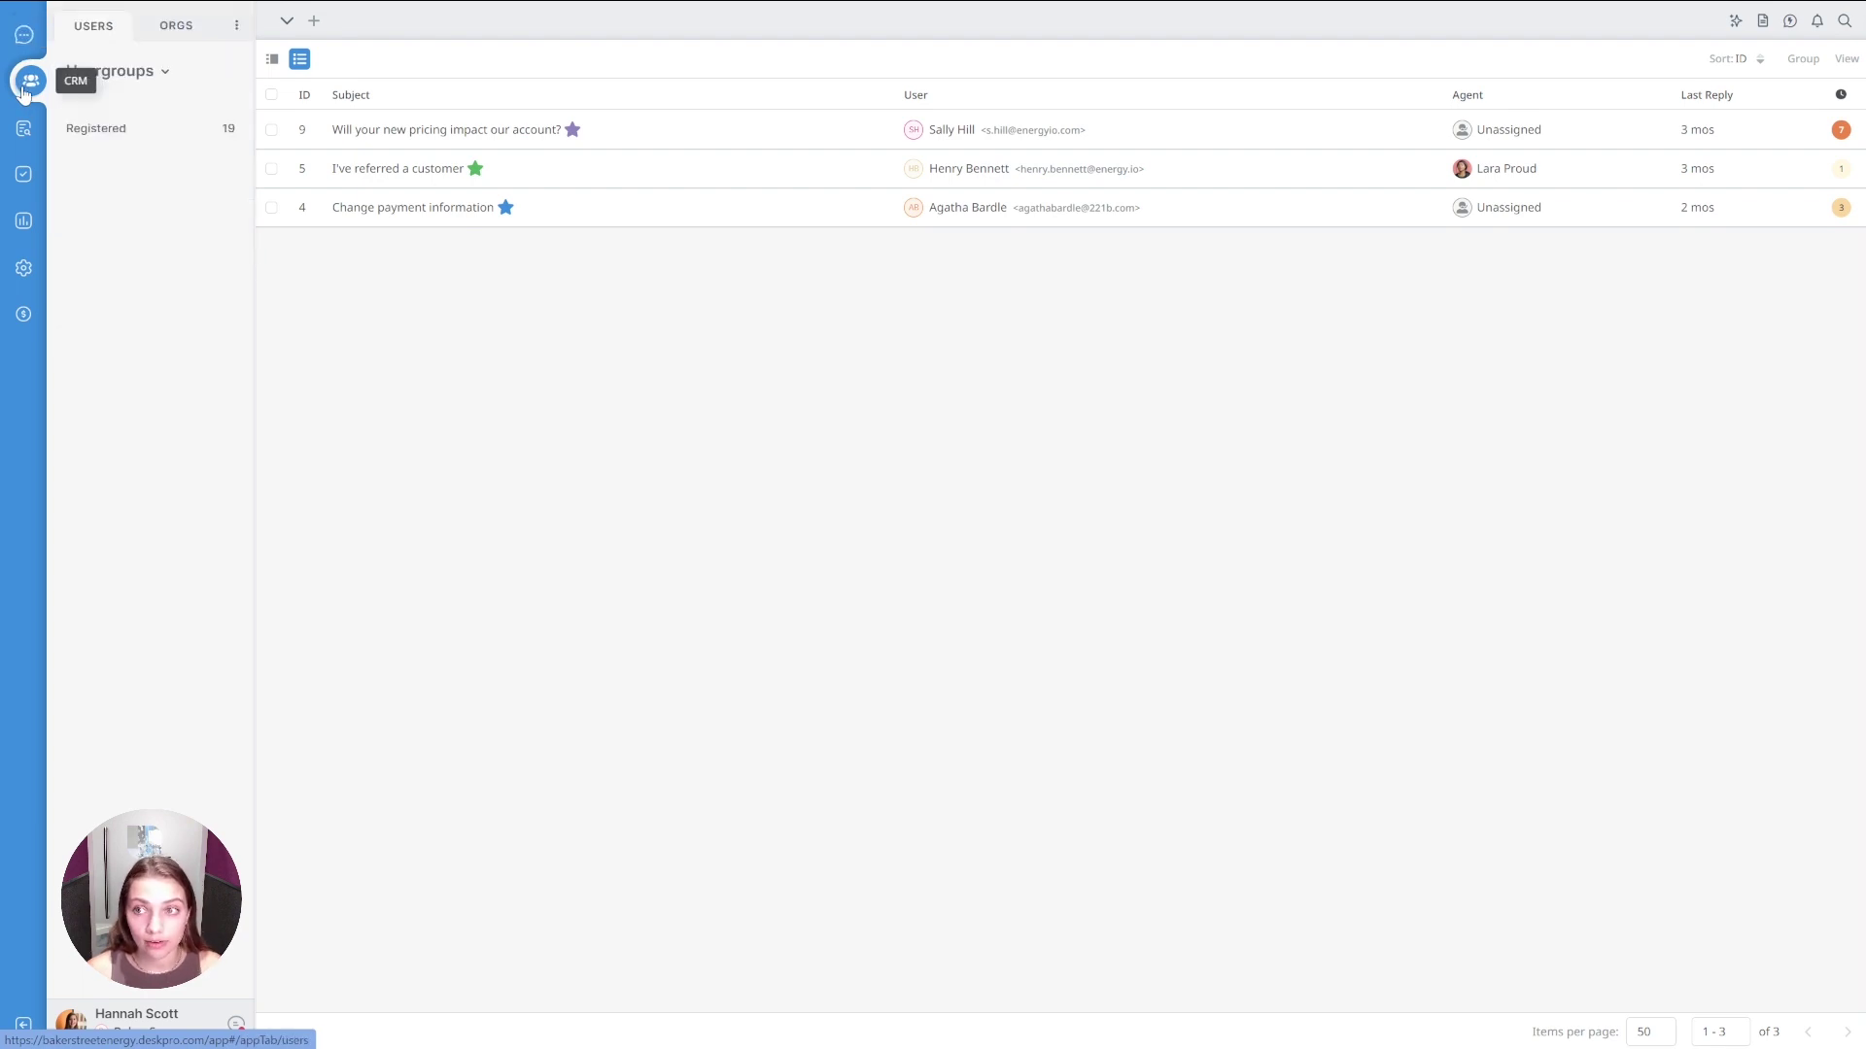
click(23, 130)
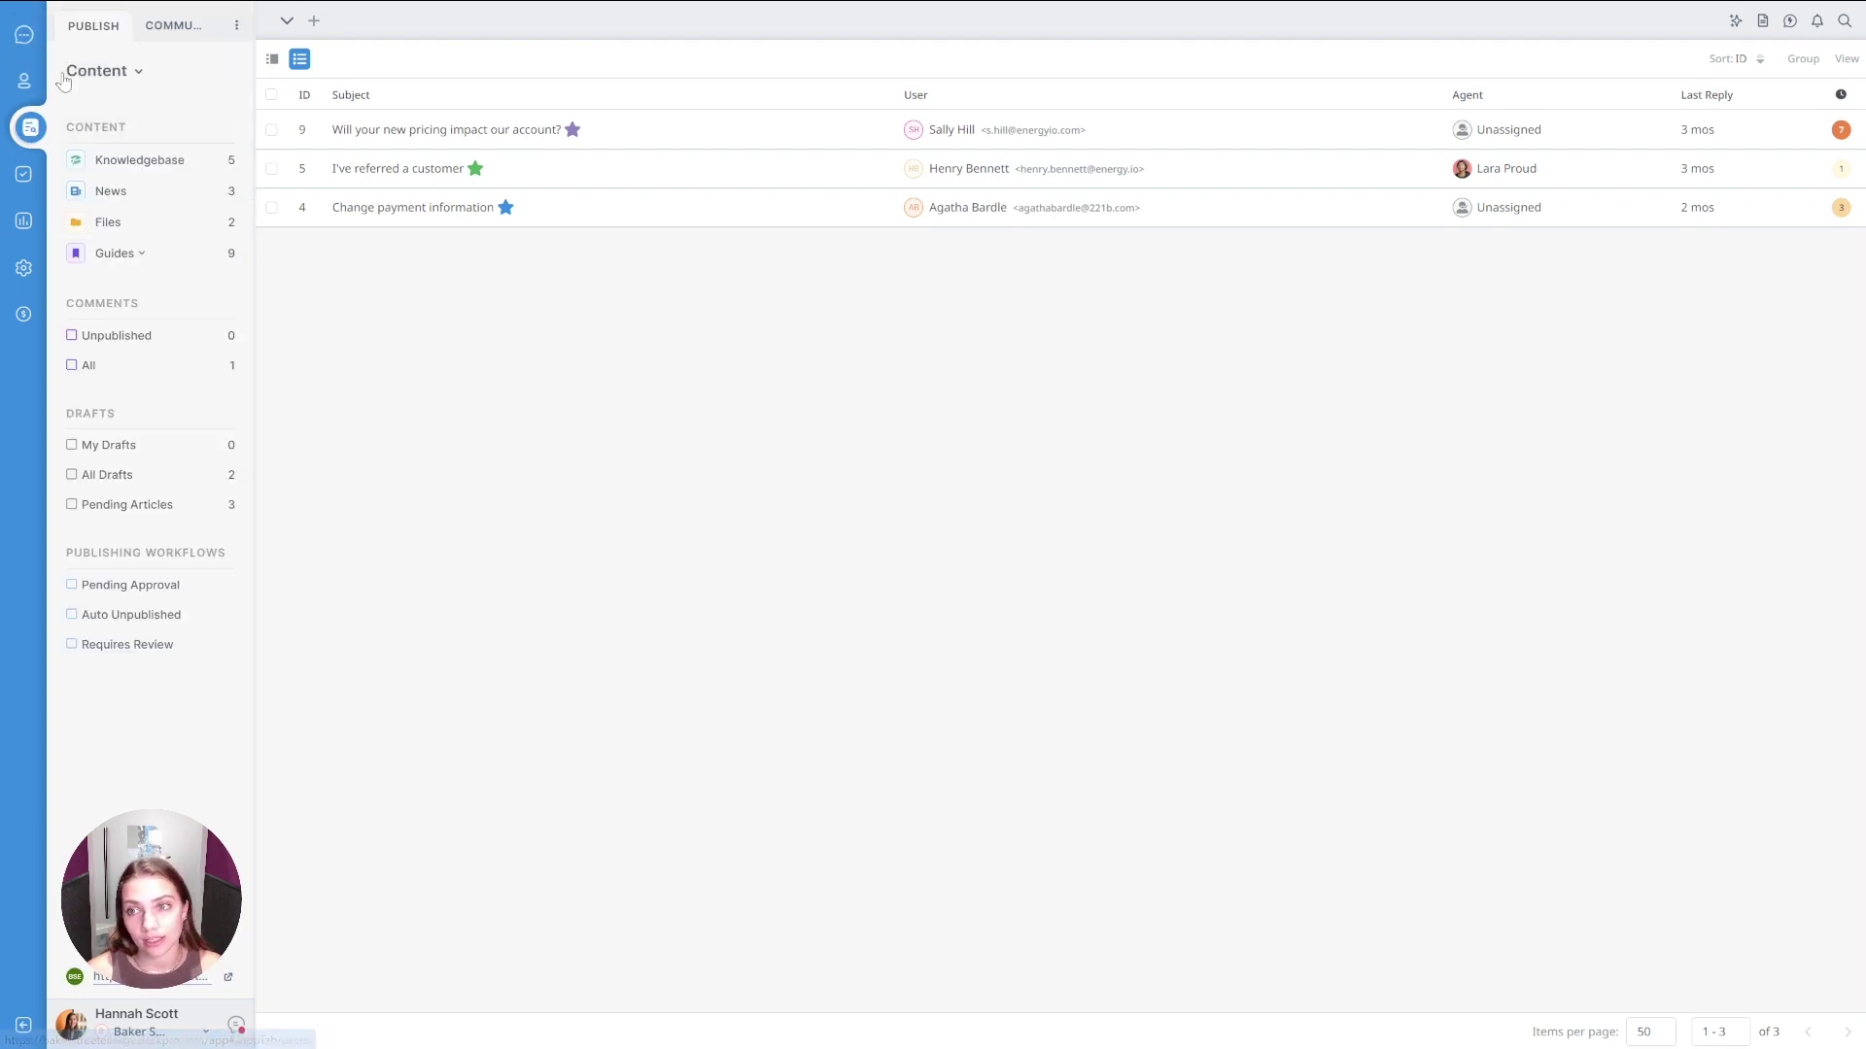
click(23, 35)
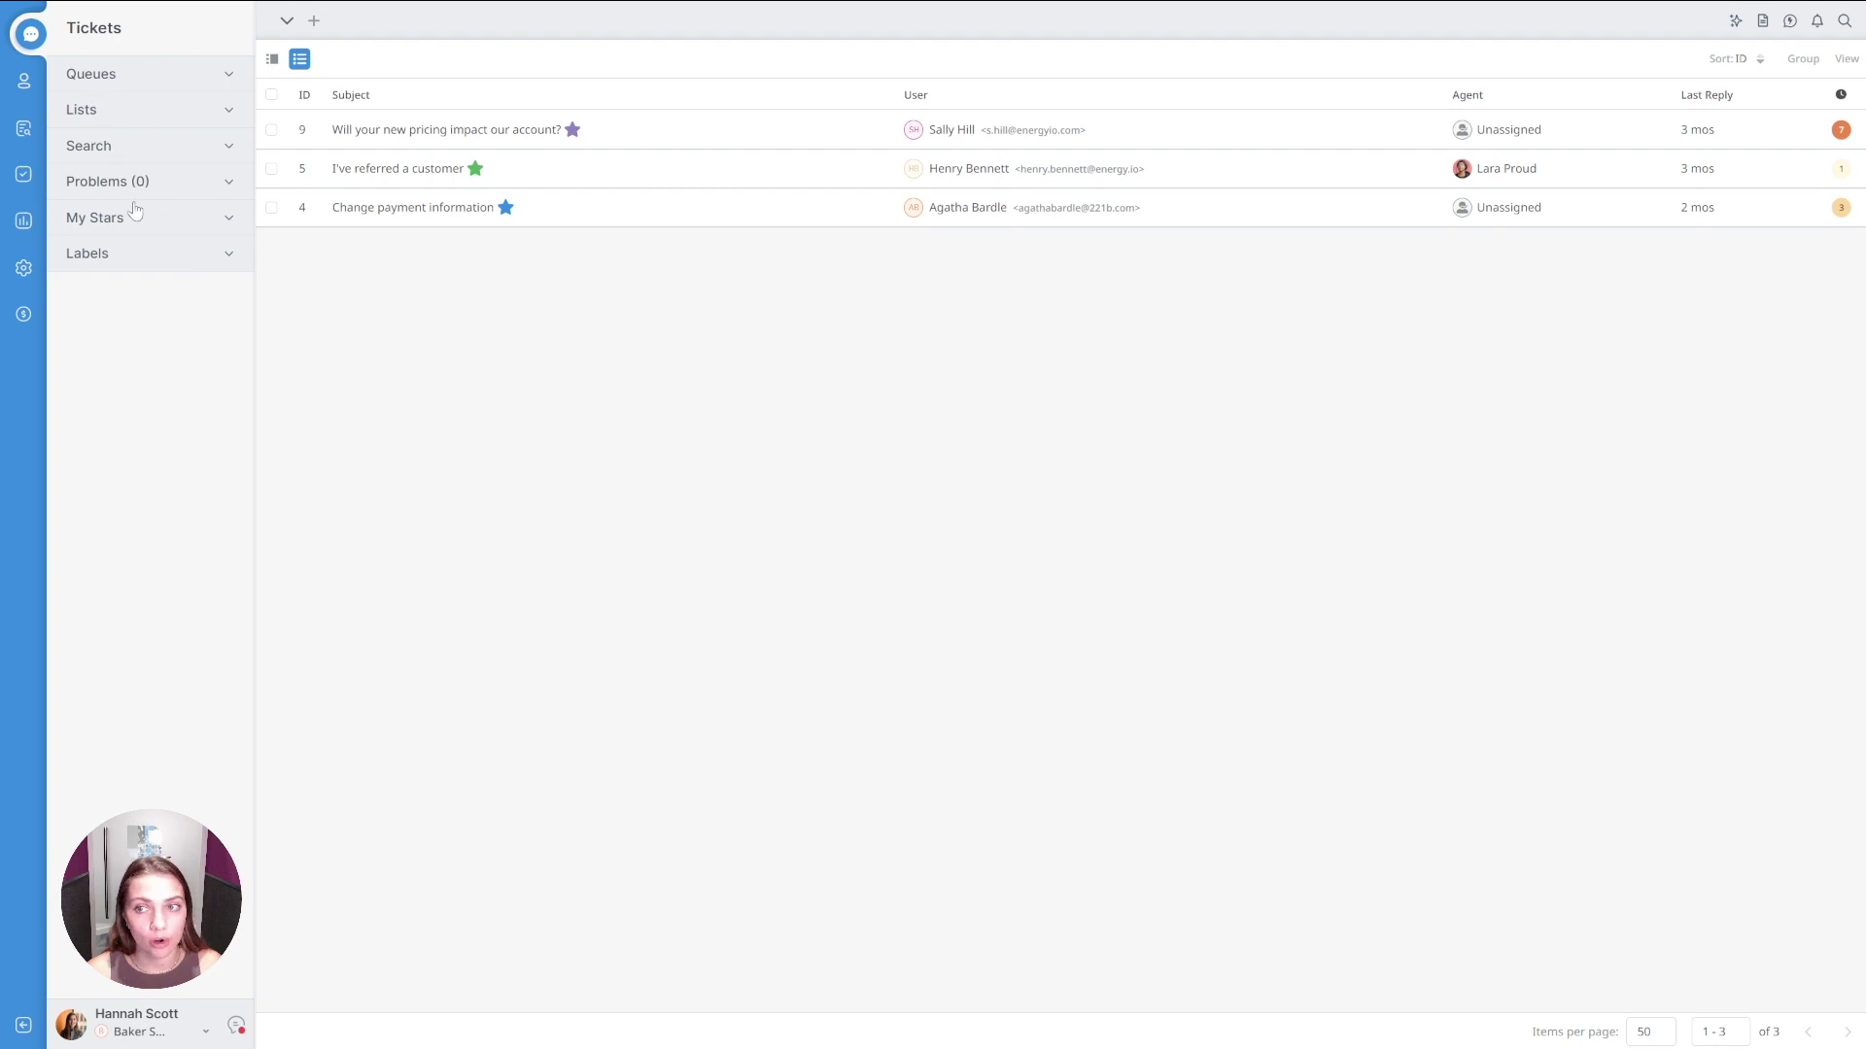
click(115, 75)
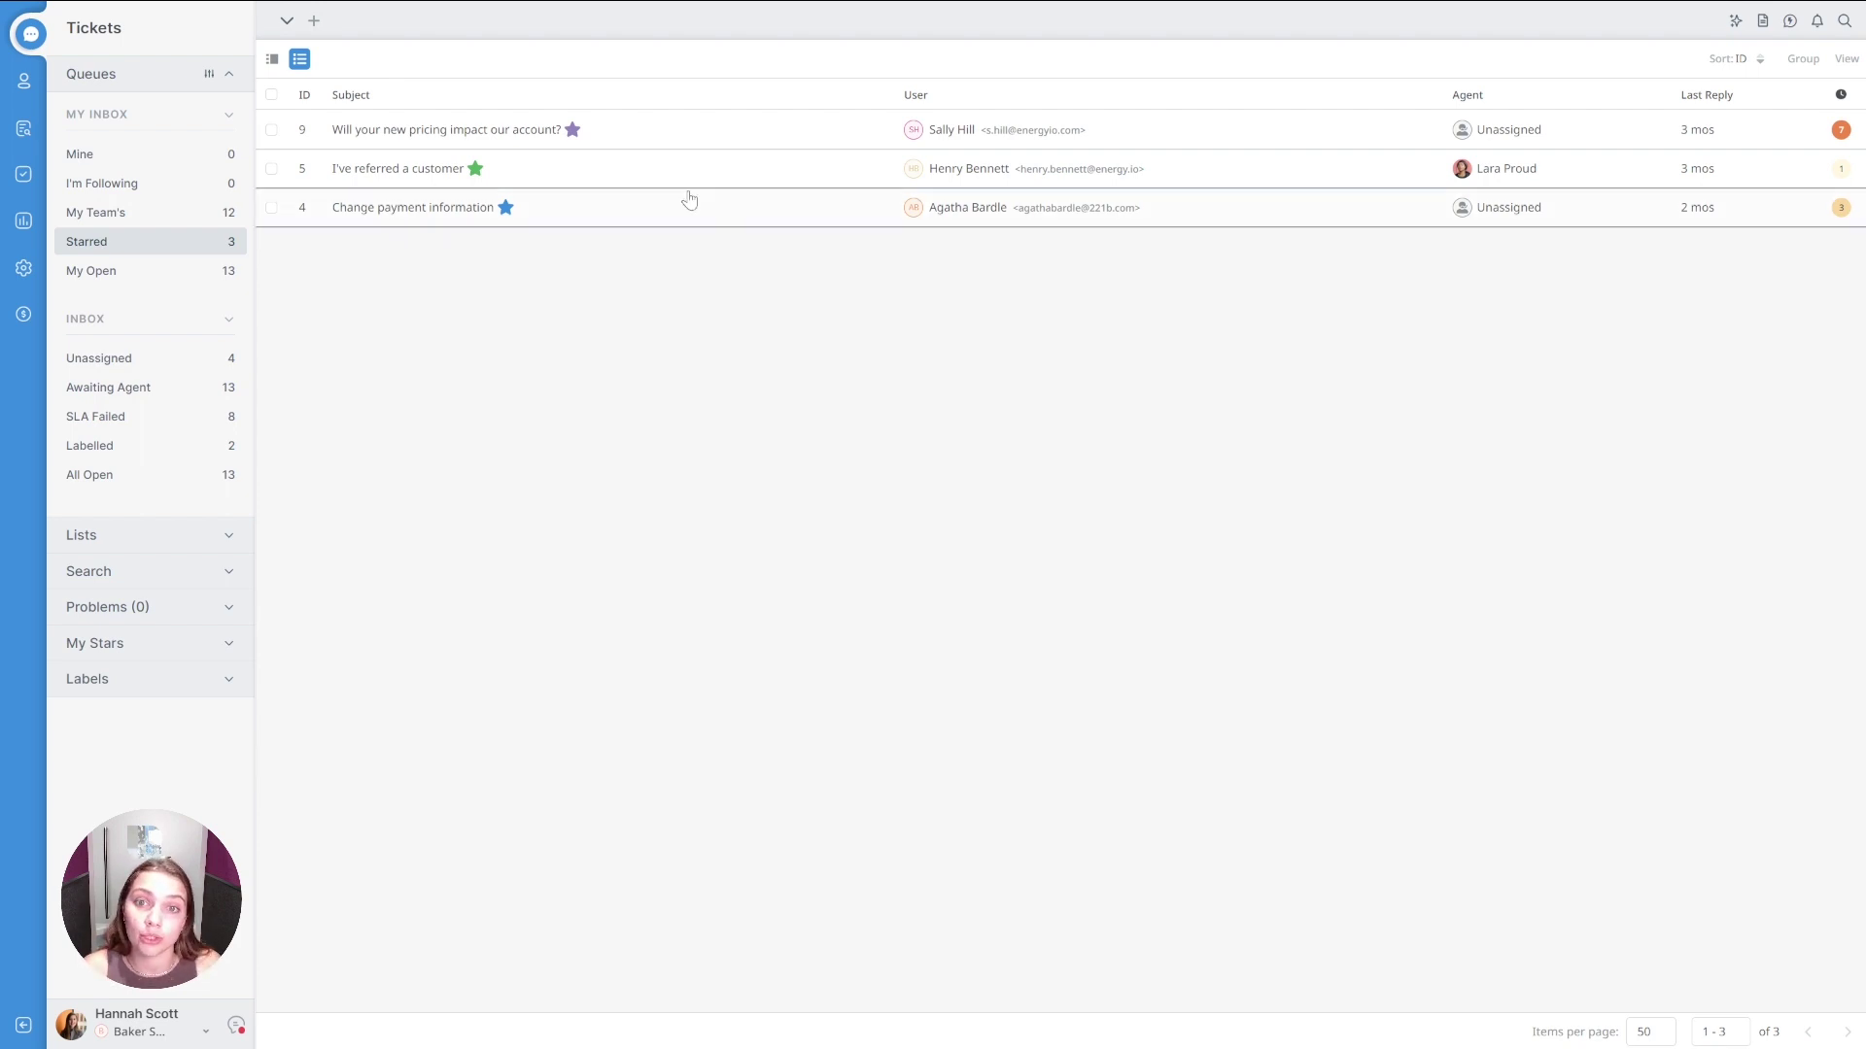
click(721, 184)
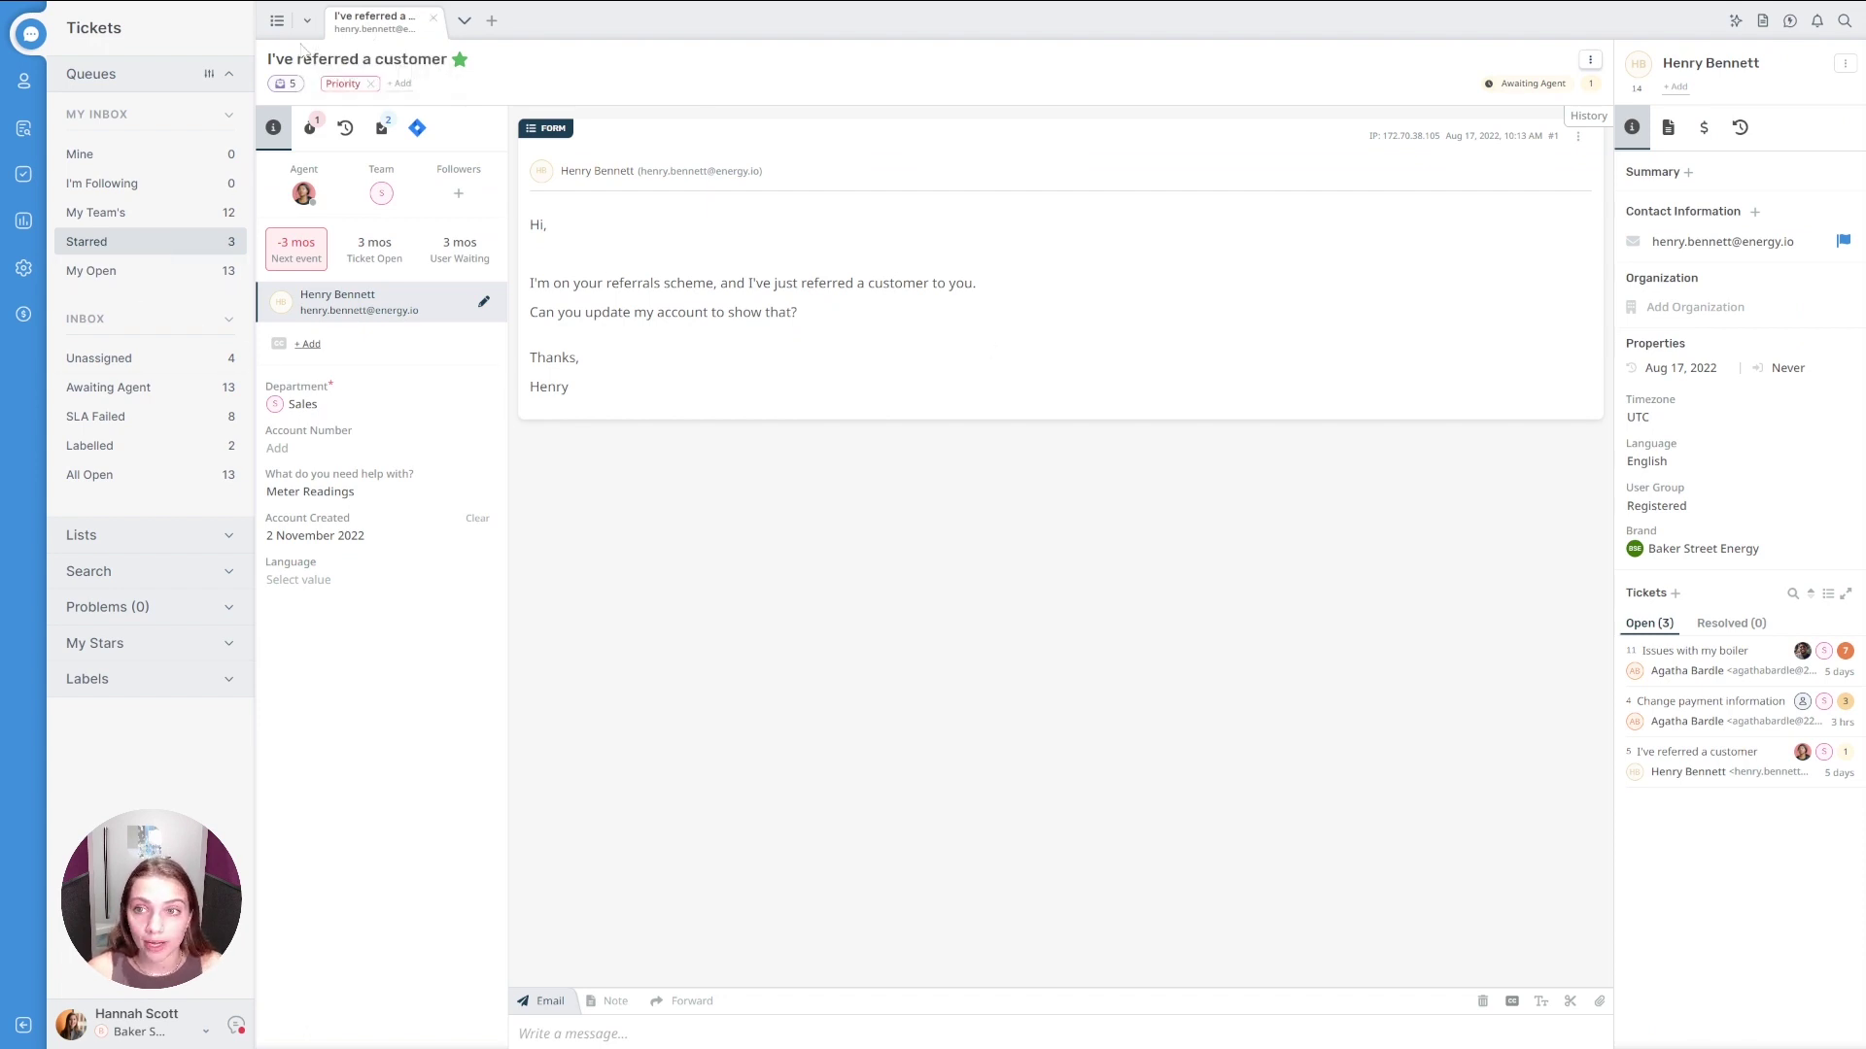
- Return to the ticket list and show the 13 Awaiting Agent tickets under Inbox
click(276, 22)
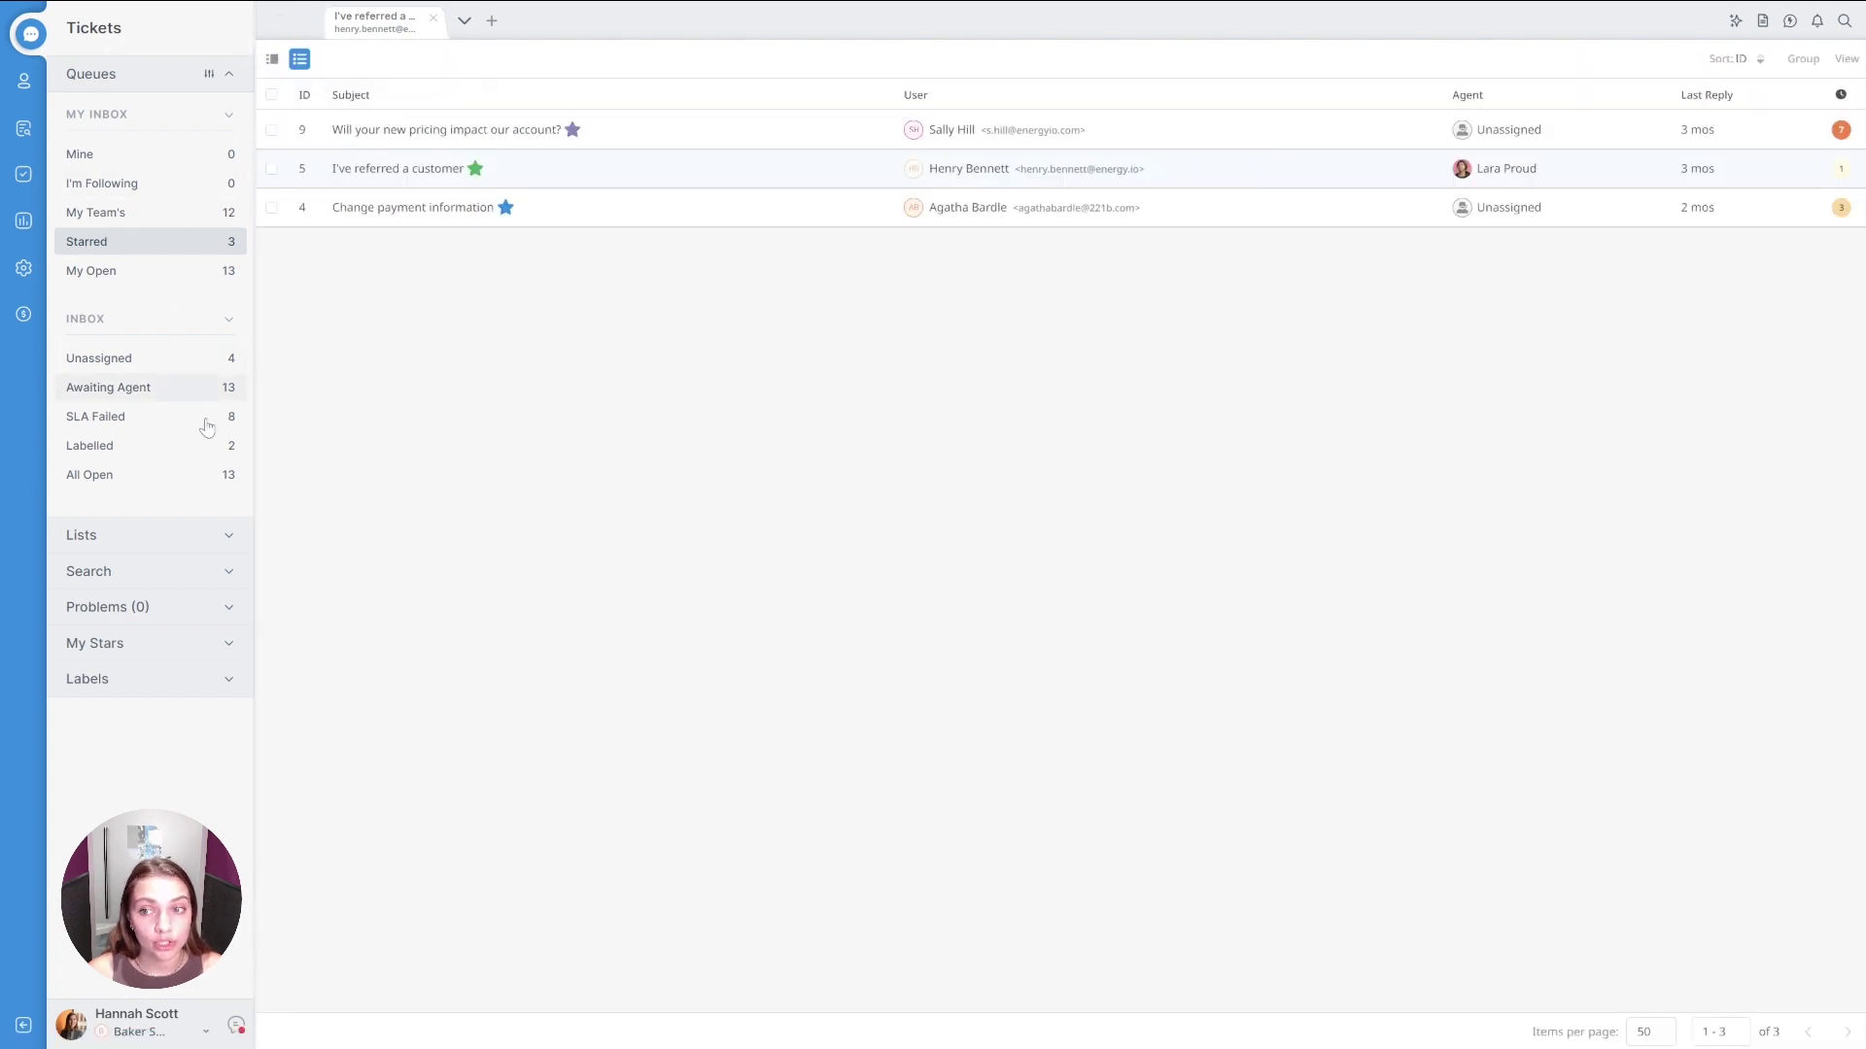
click(160, 387)
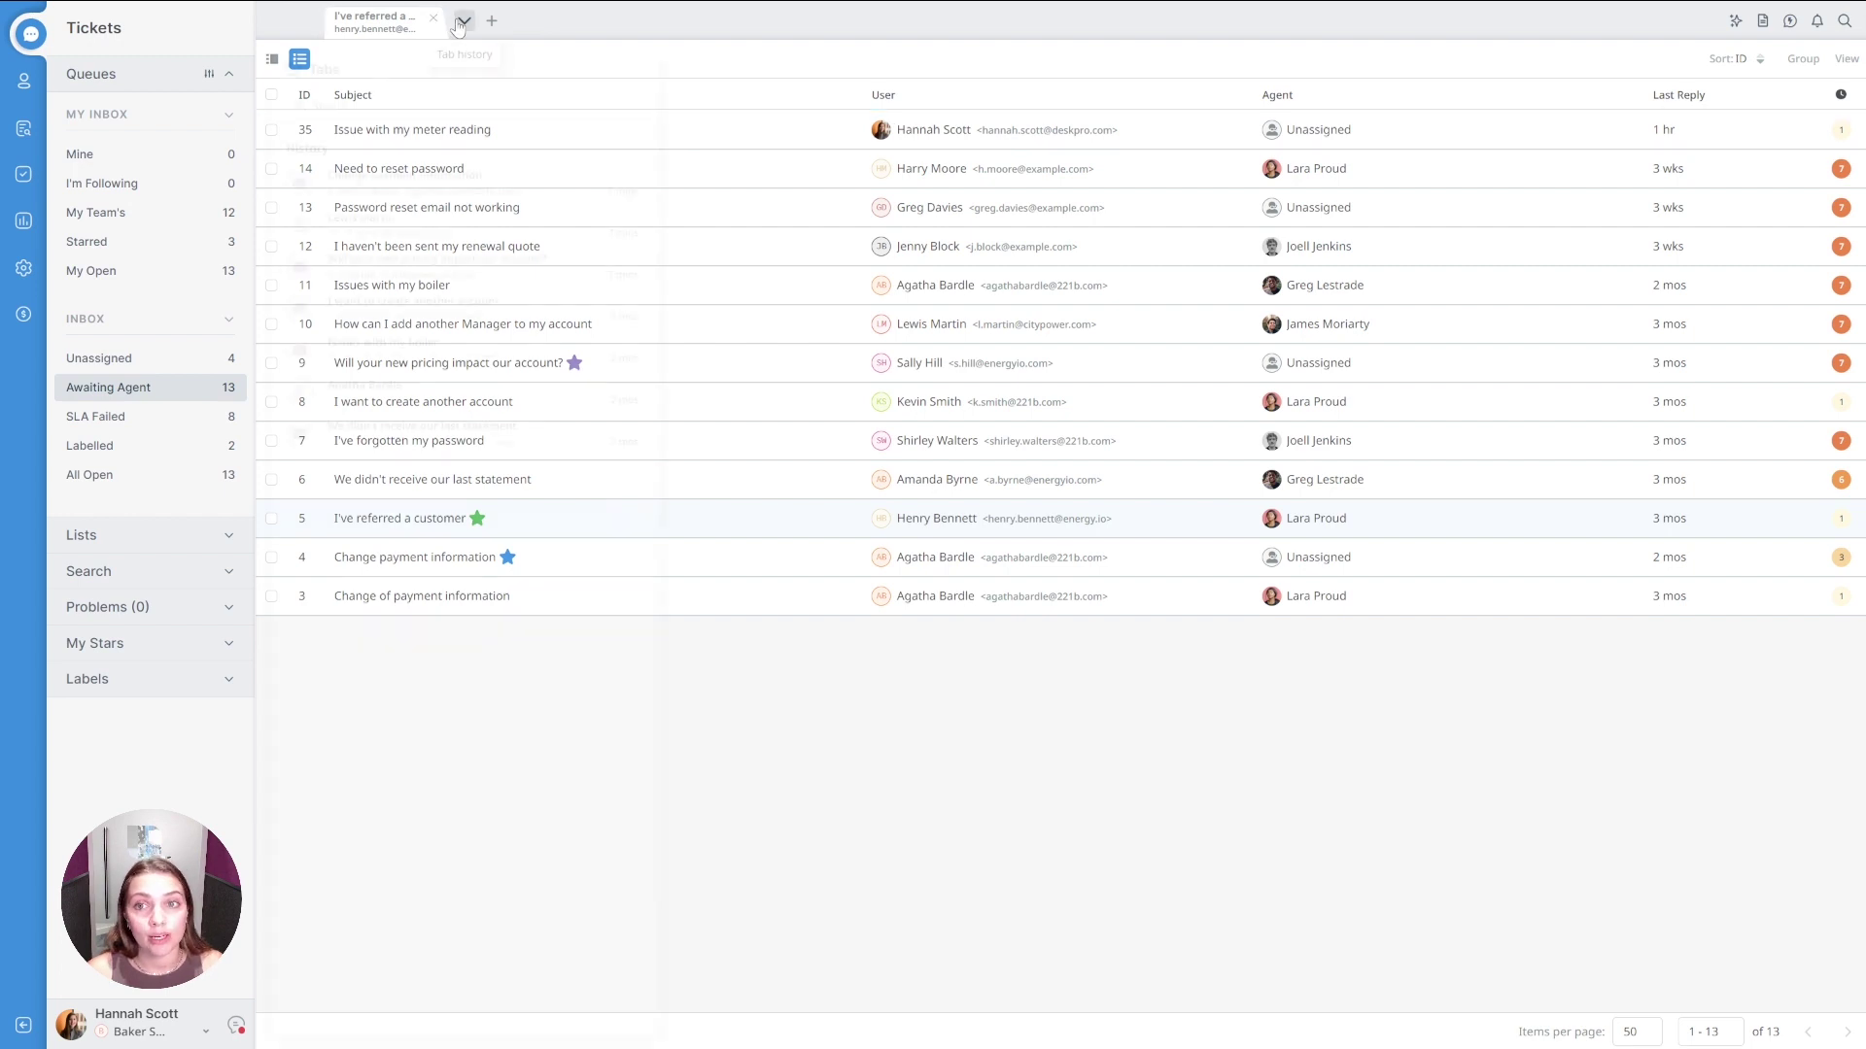
- Preview the tab history and create menu, then close the 'I've referred a customer' ticket tab
click(462, 21)
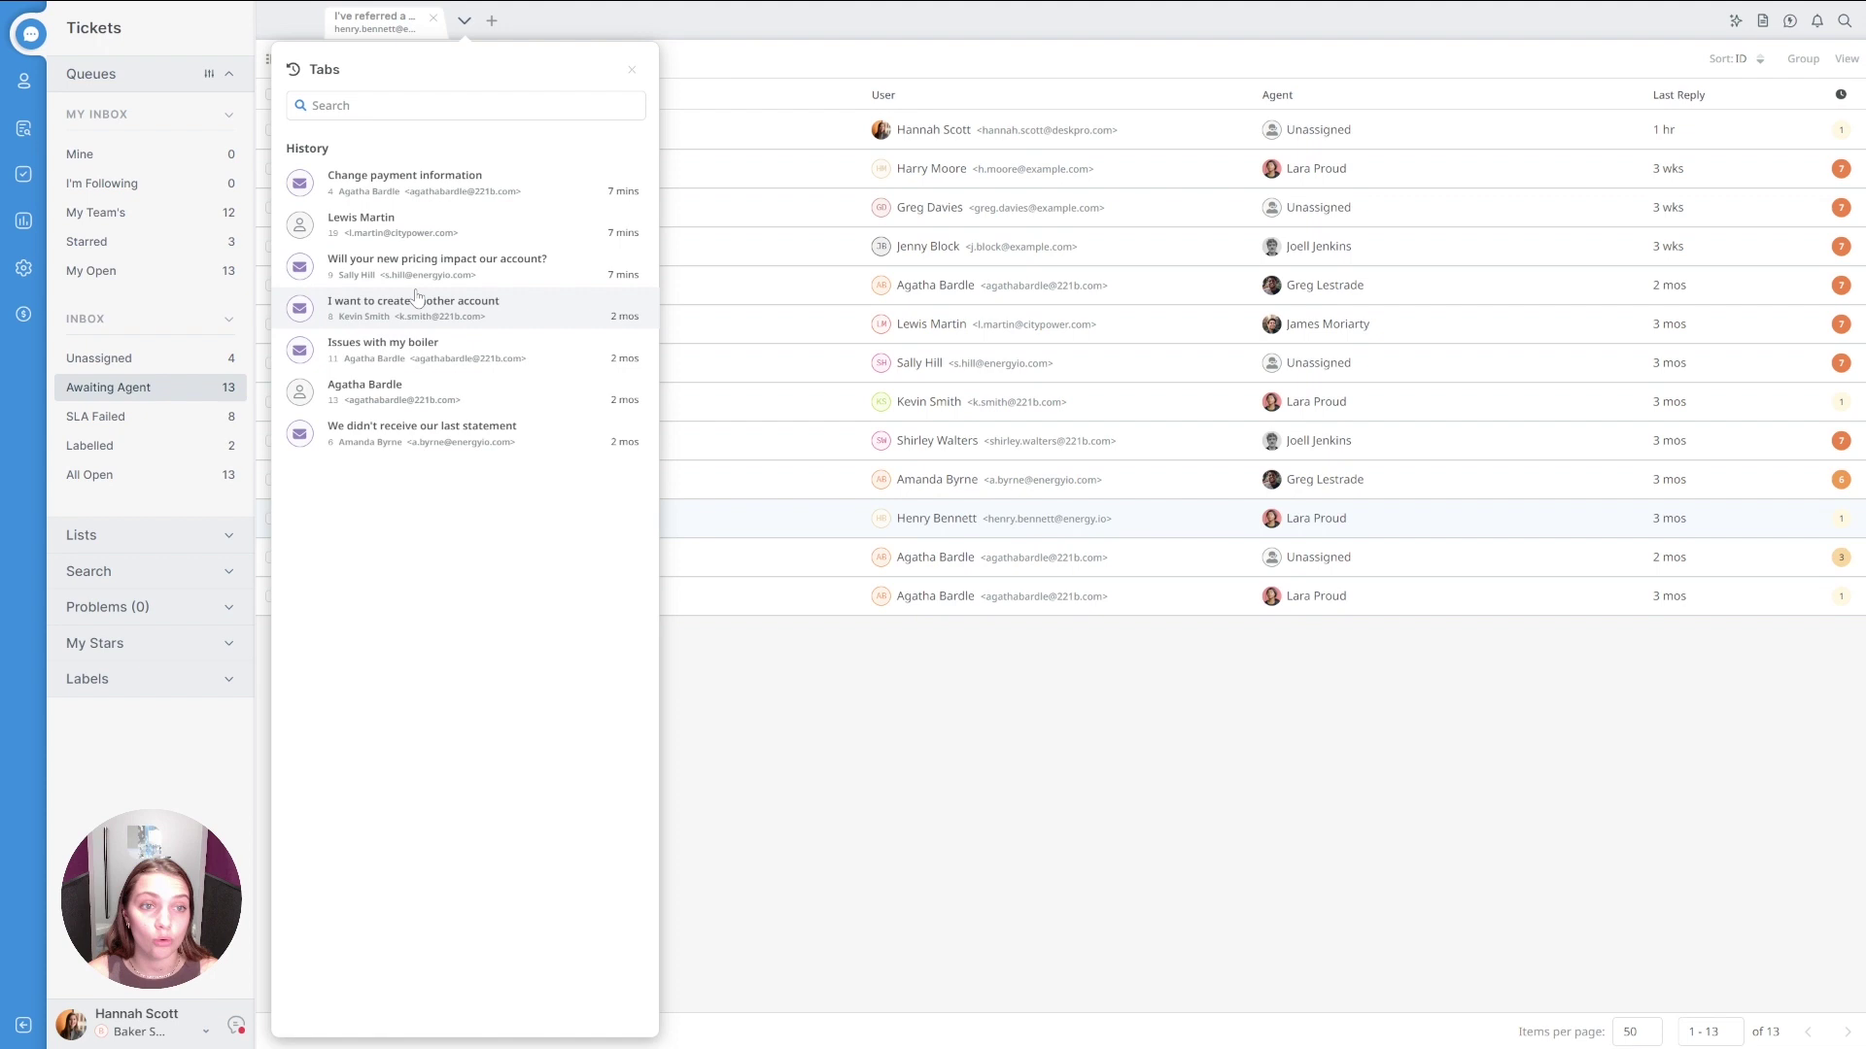
click(463, 20)
click(492, 20)
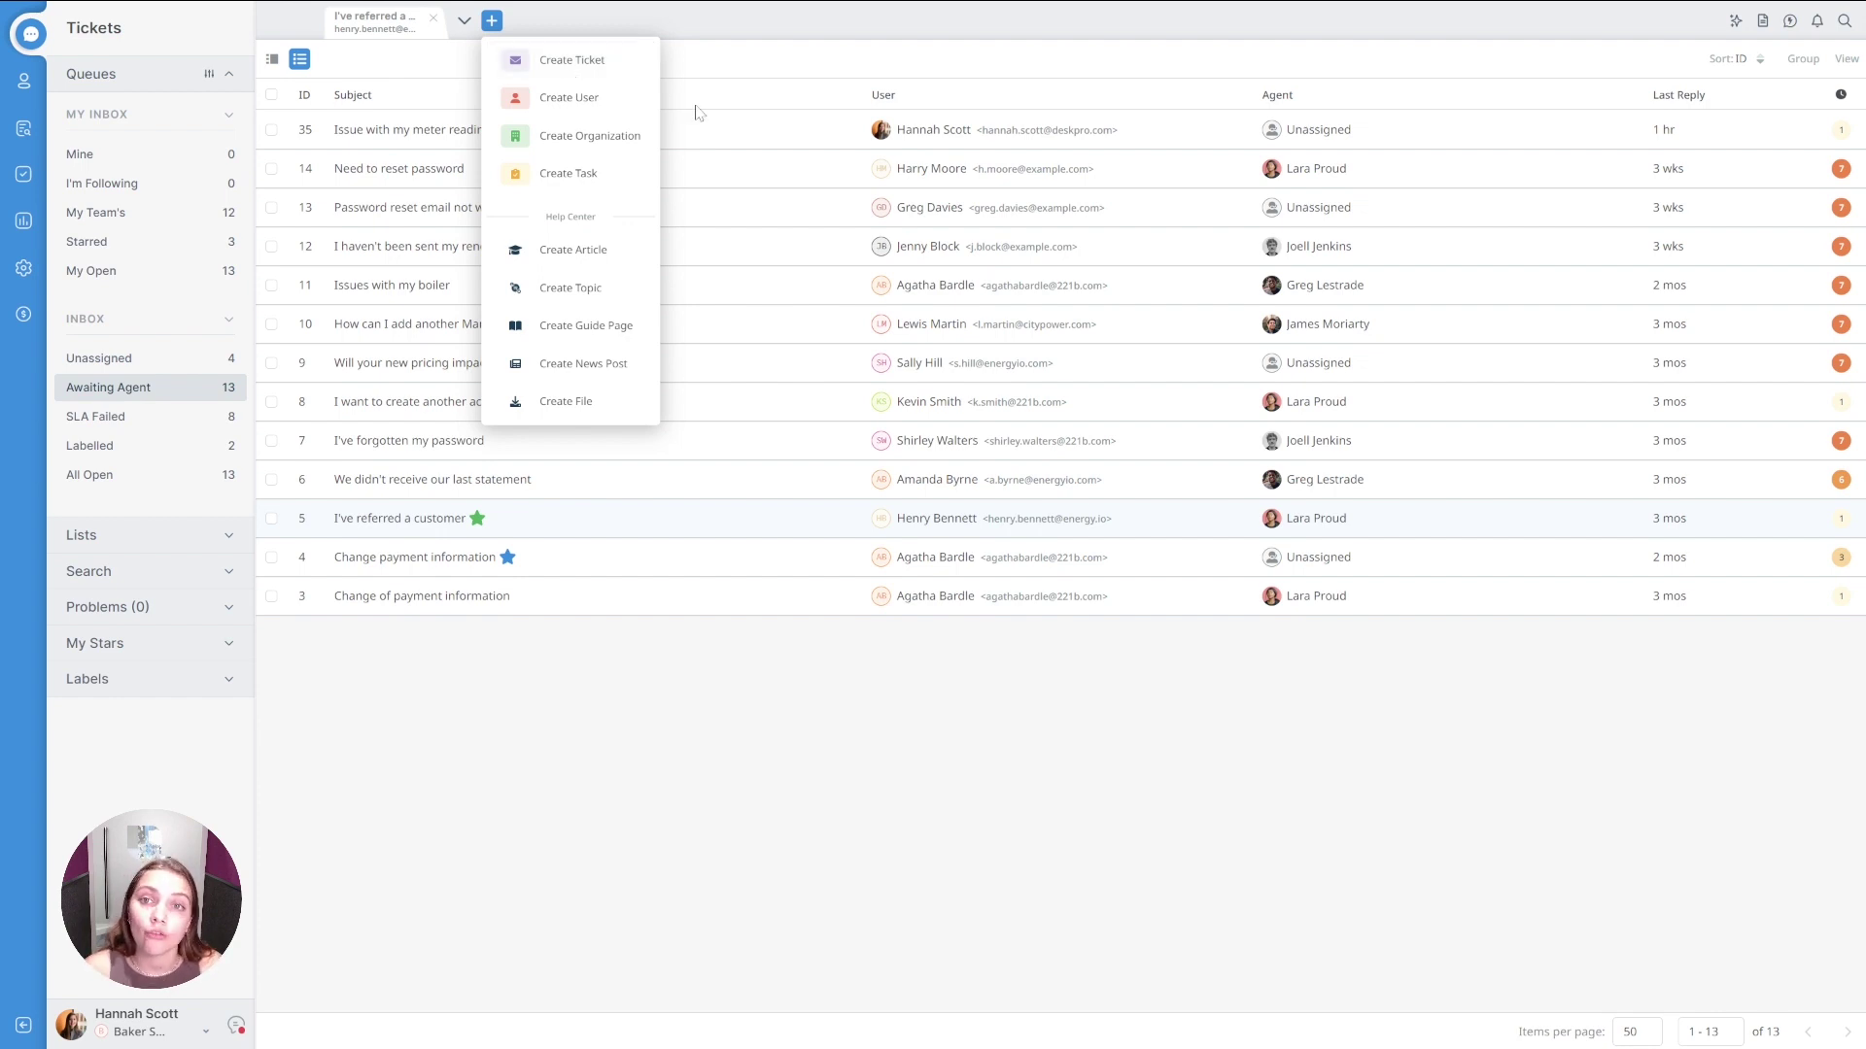
click(683, 21)
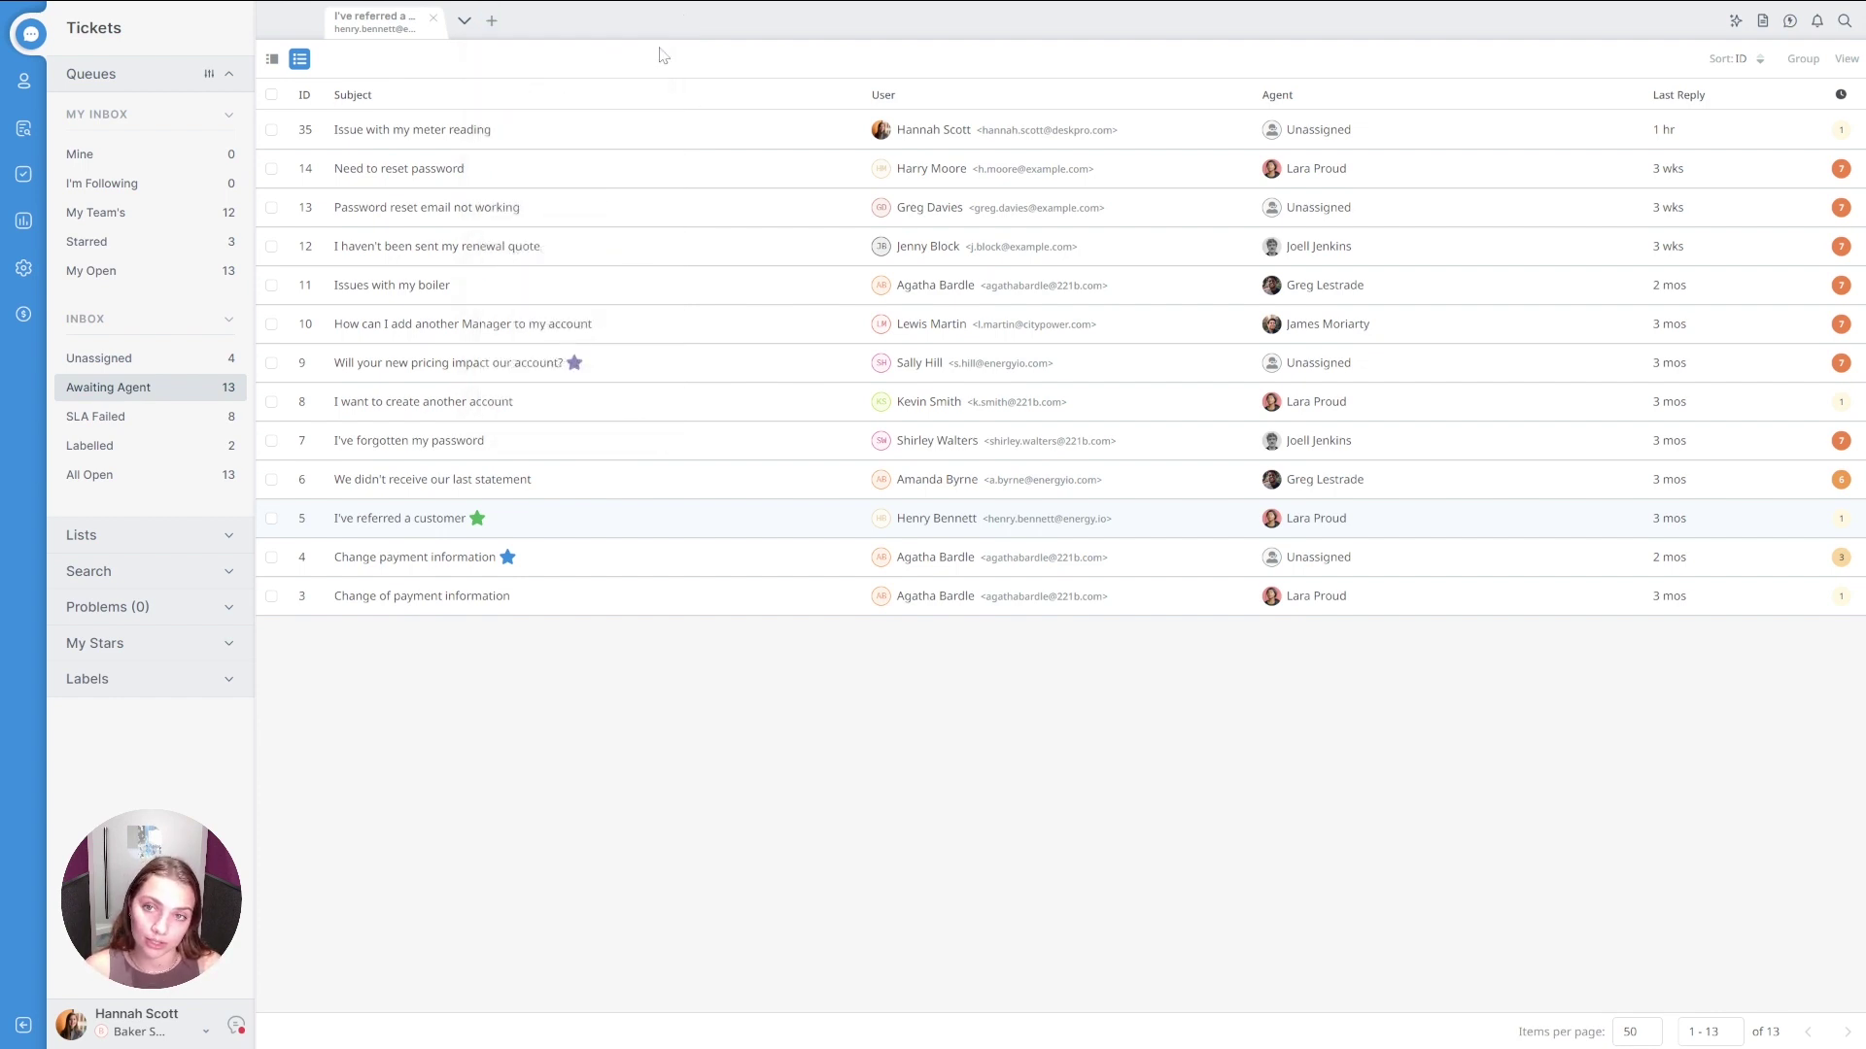
click(433, 18)
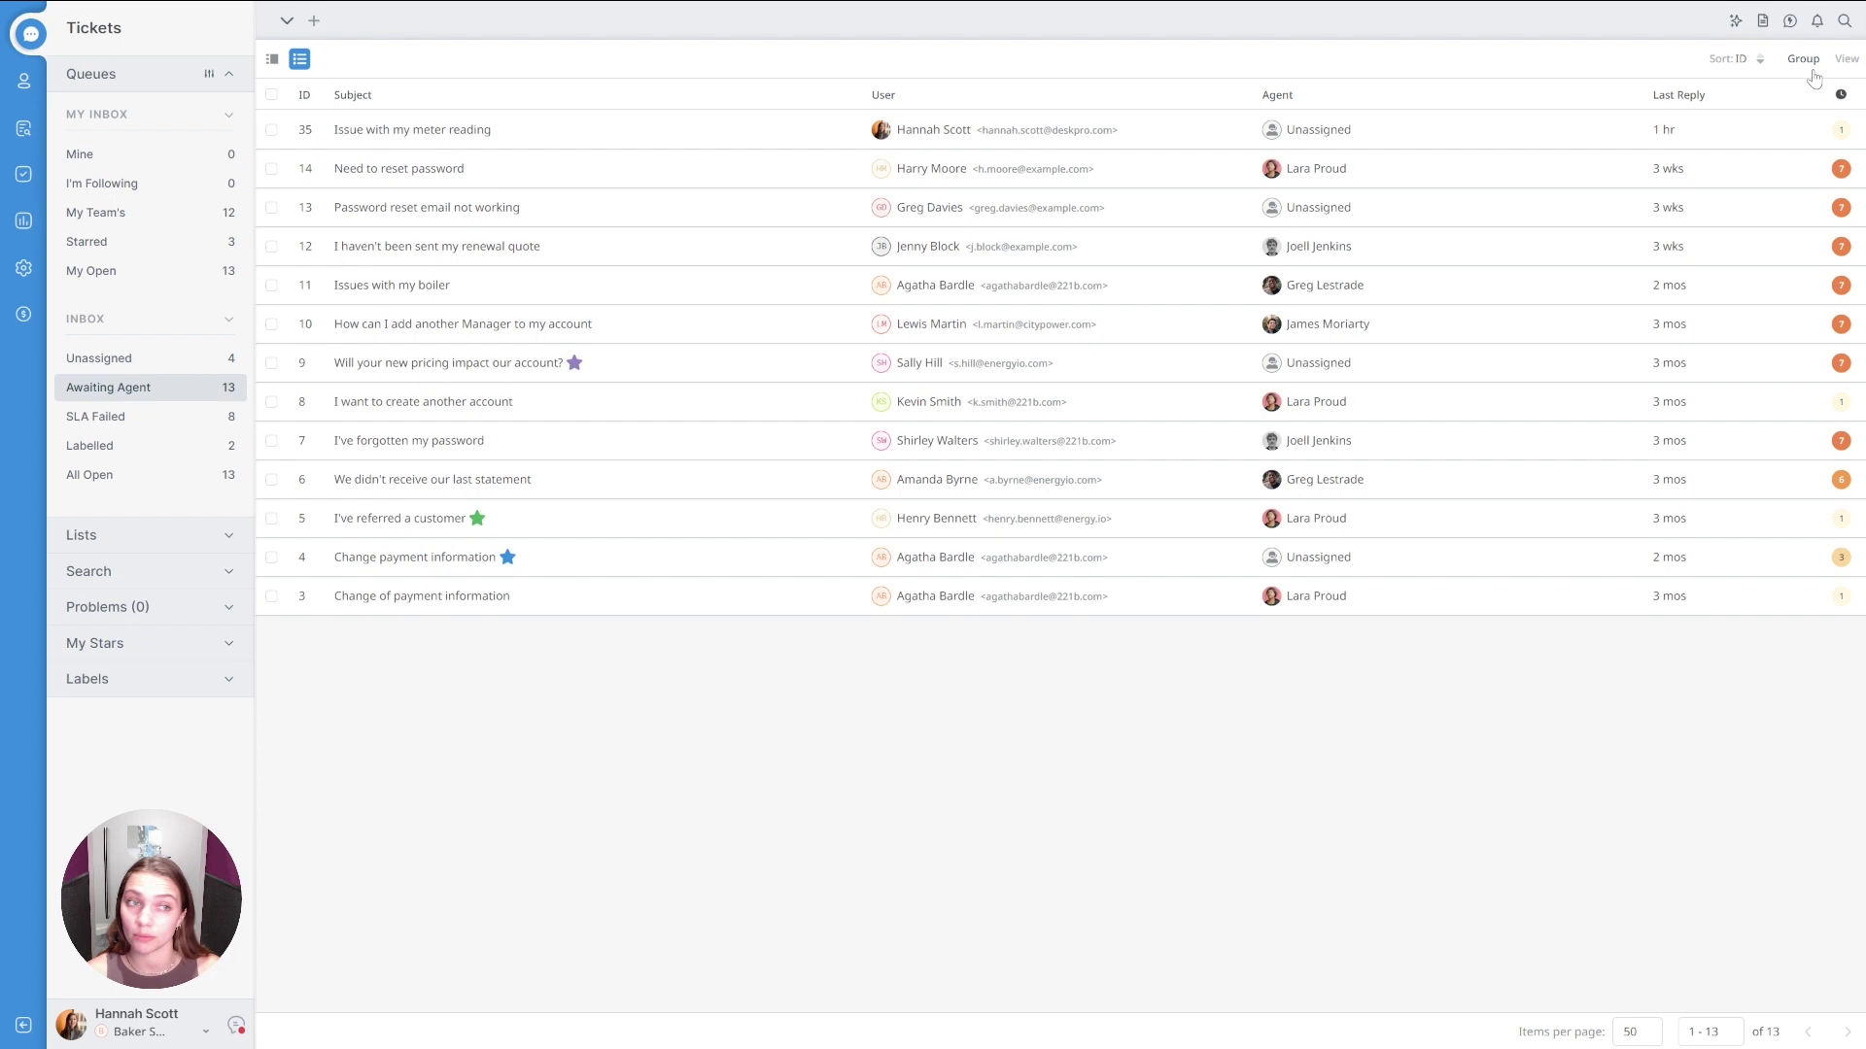
- Search for 'boiler', clear the term, pin then unpin the search panel, and close it
click(1844, 23)
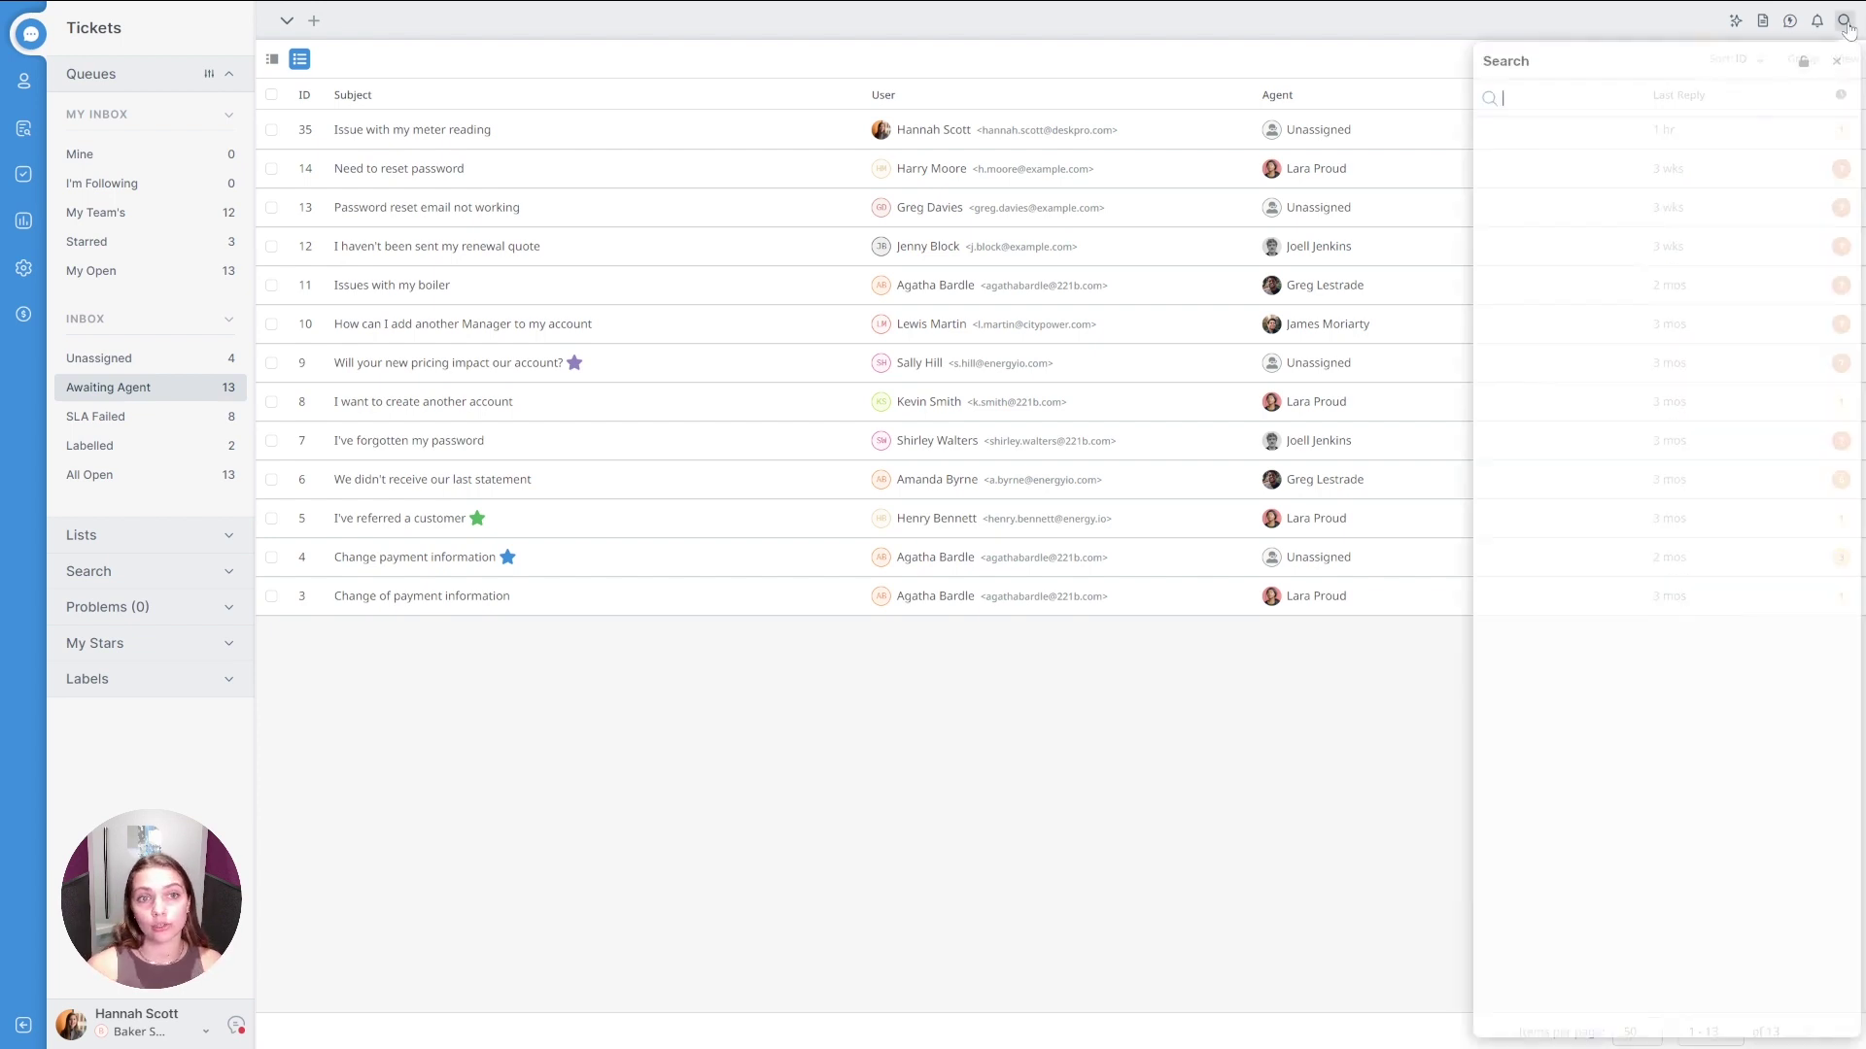
text(bo)
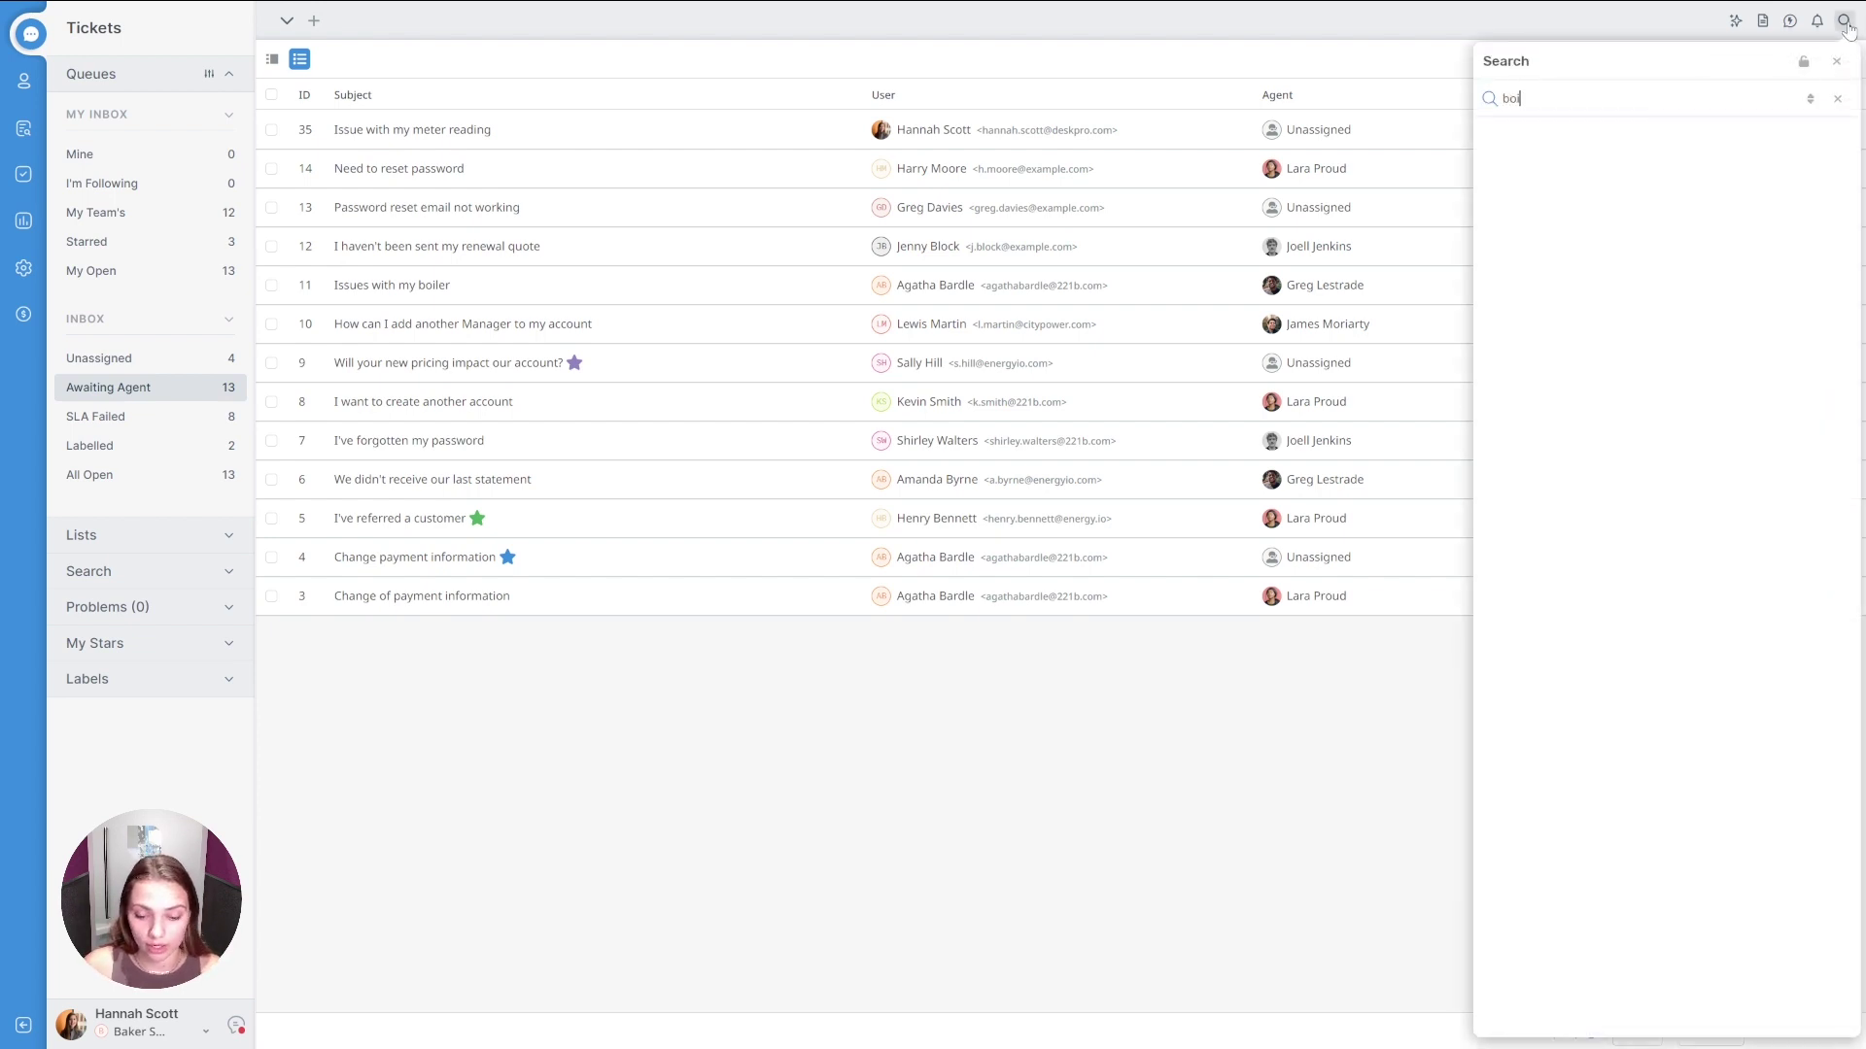
text(iler)
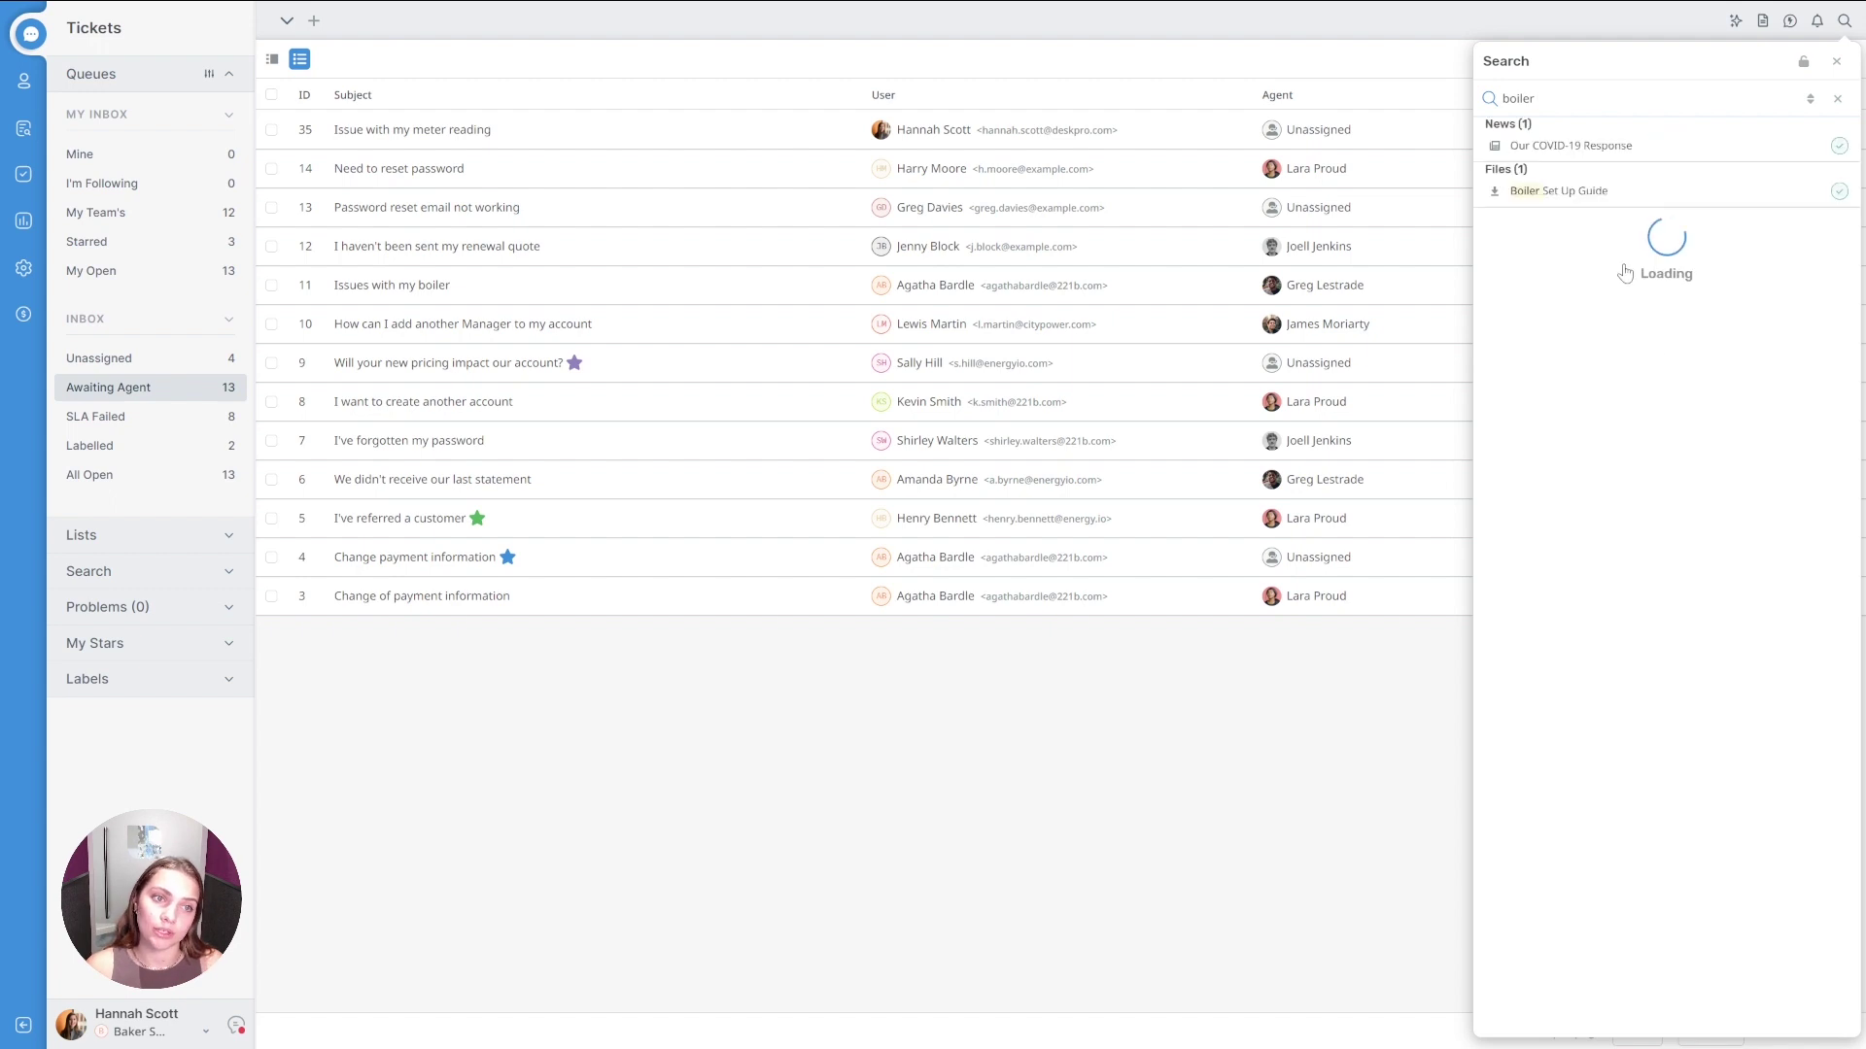
click(1837, 98)
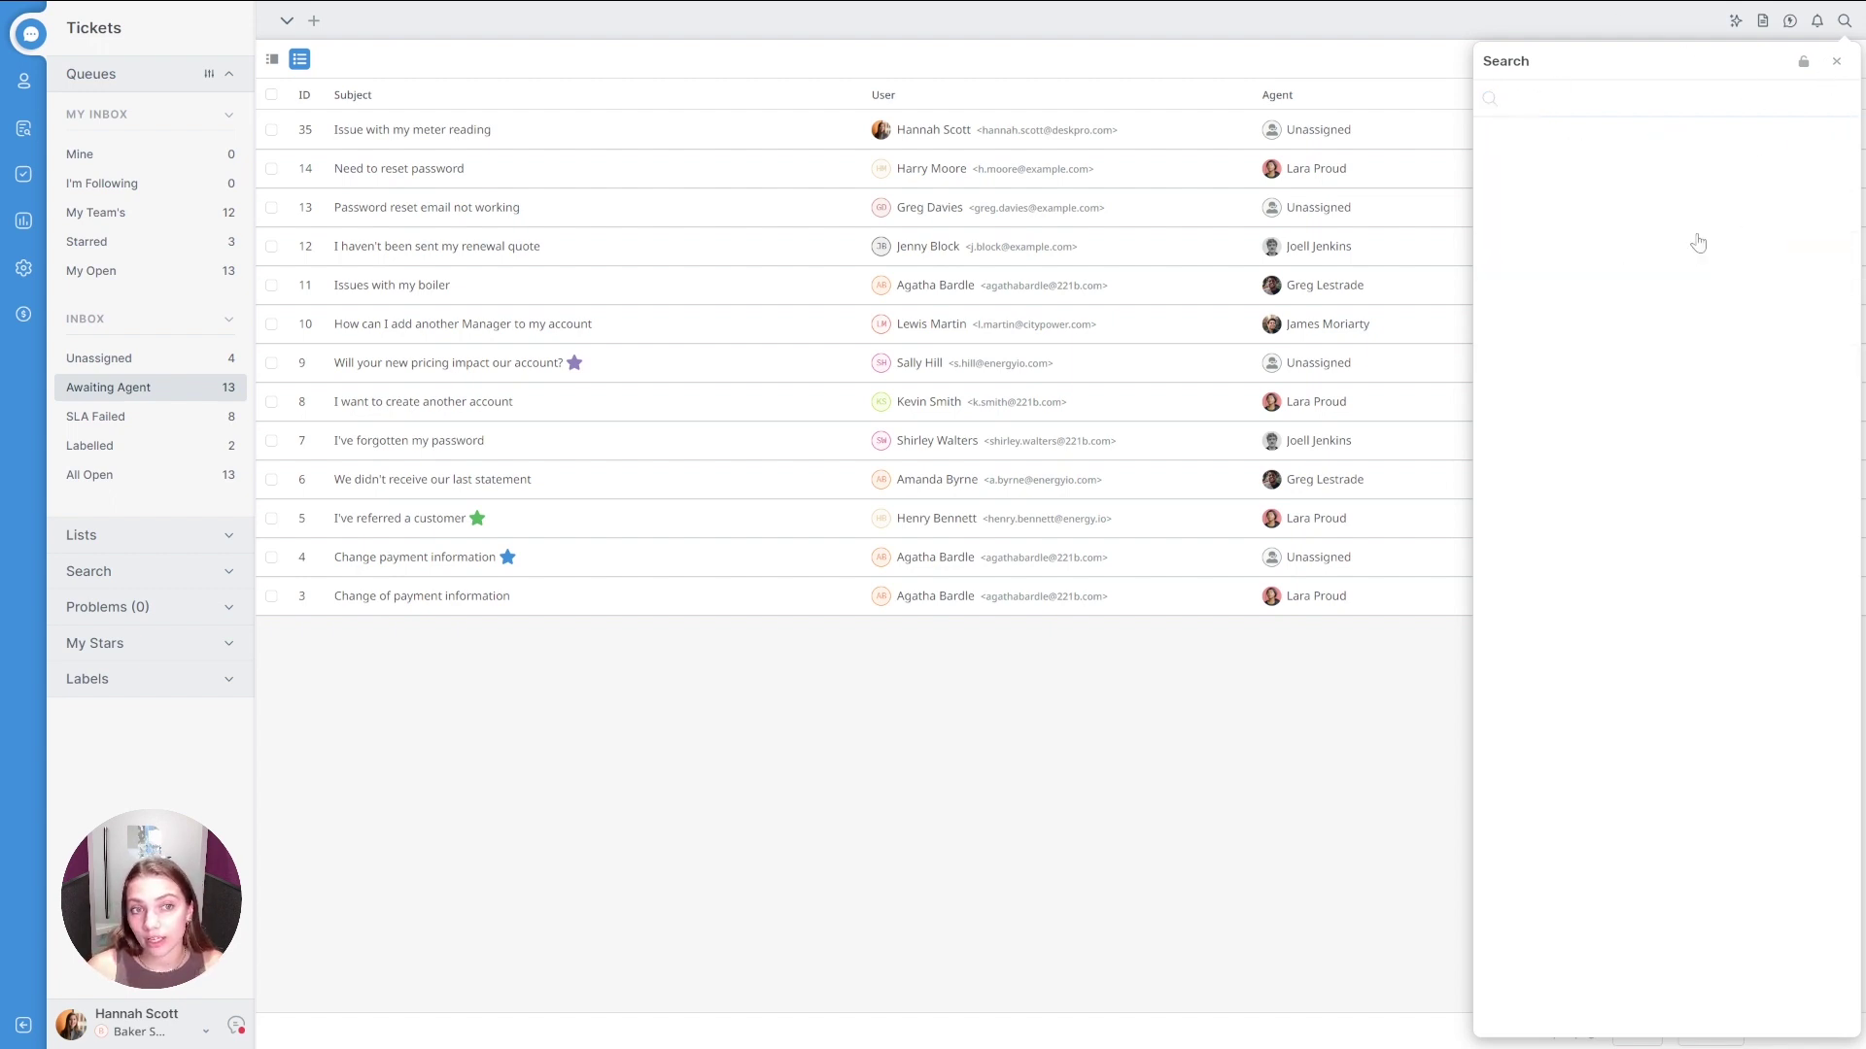
click(1803, 64)
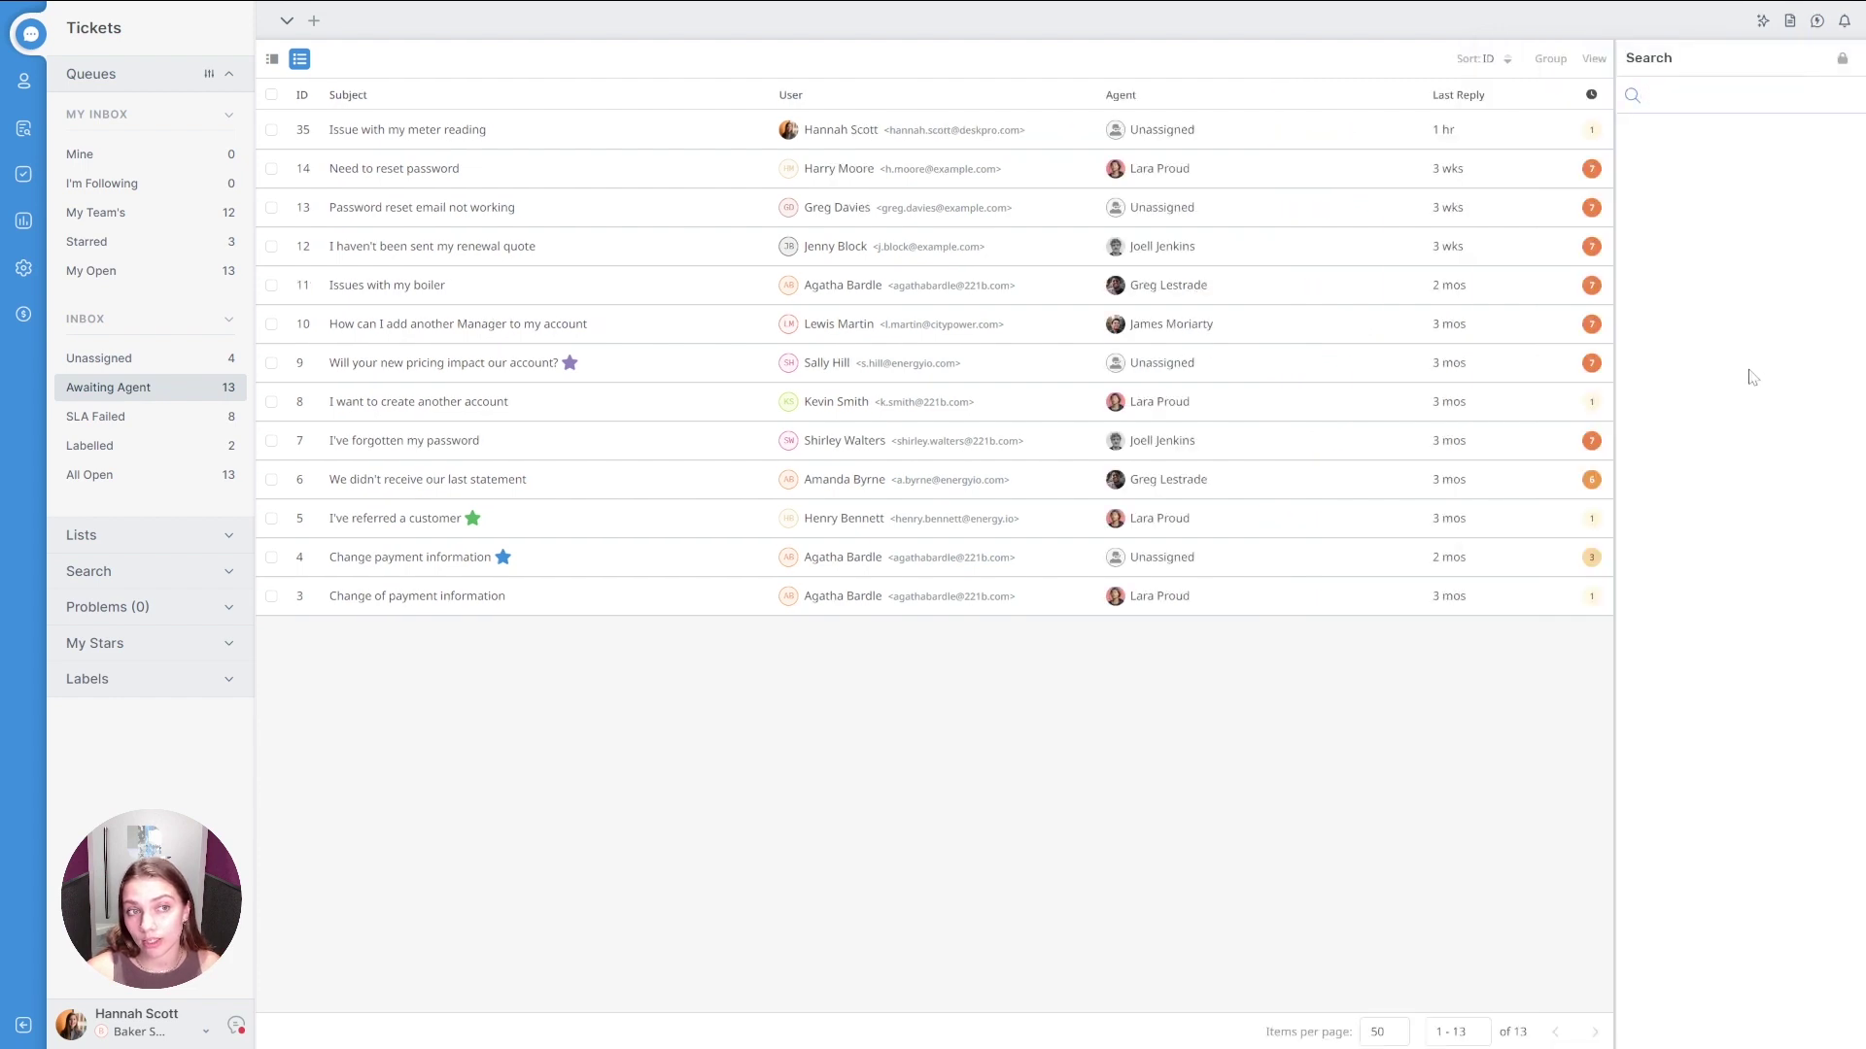
click(1841, 59)
click(1847, 24)
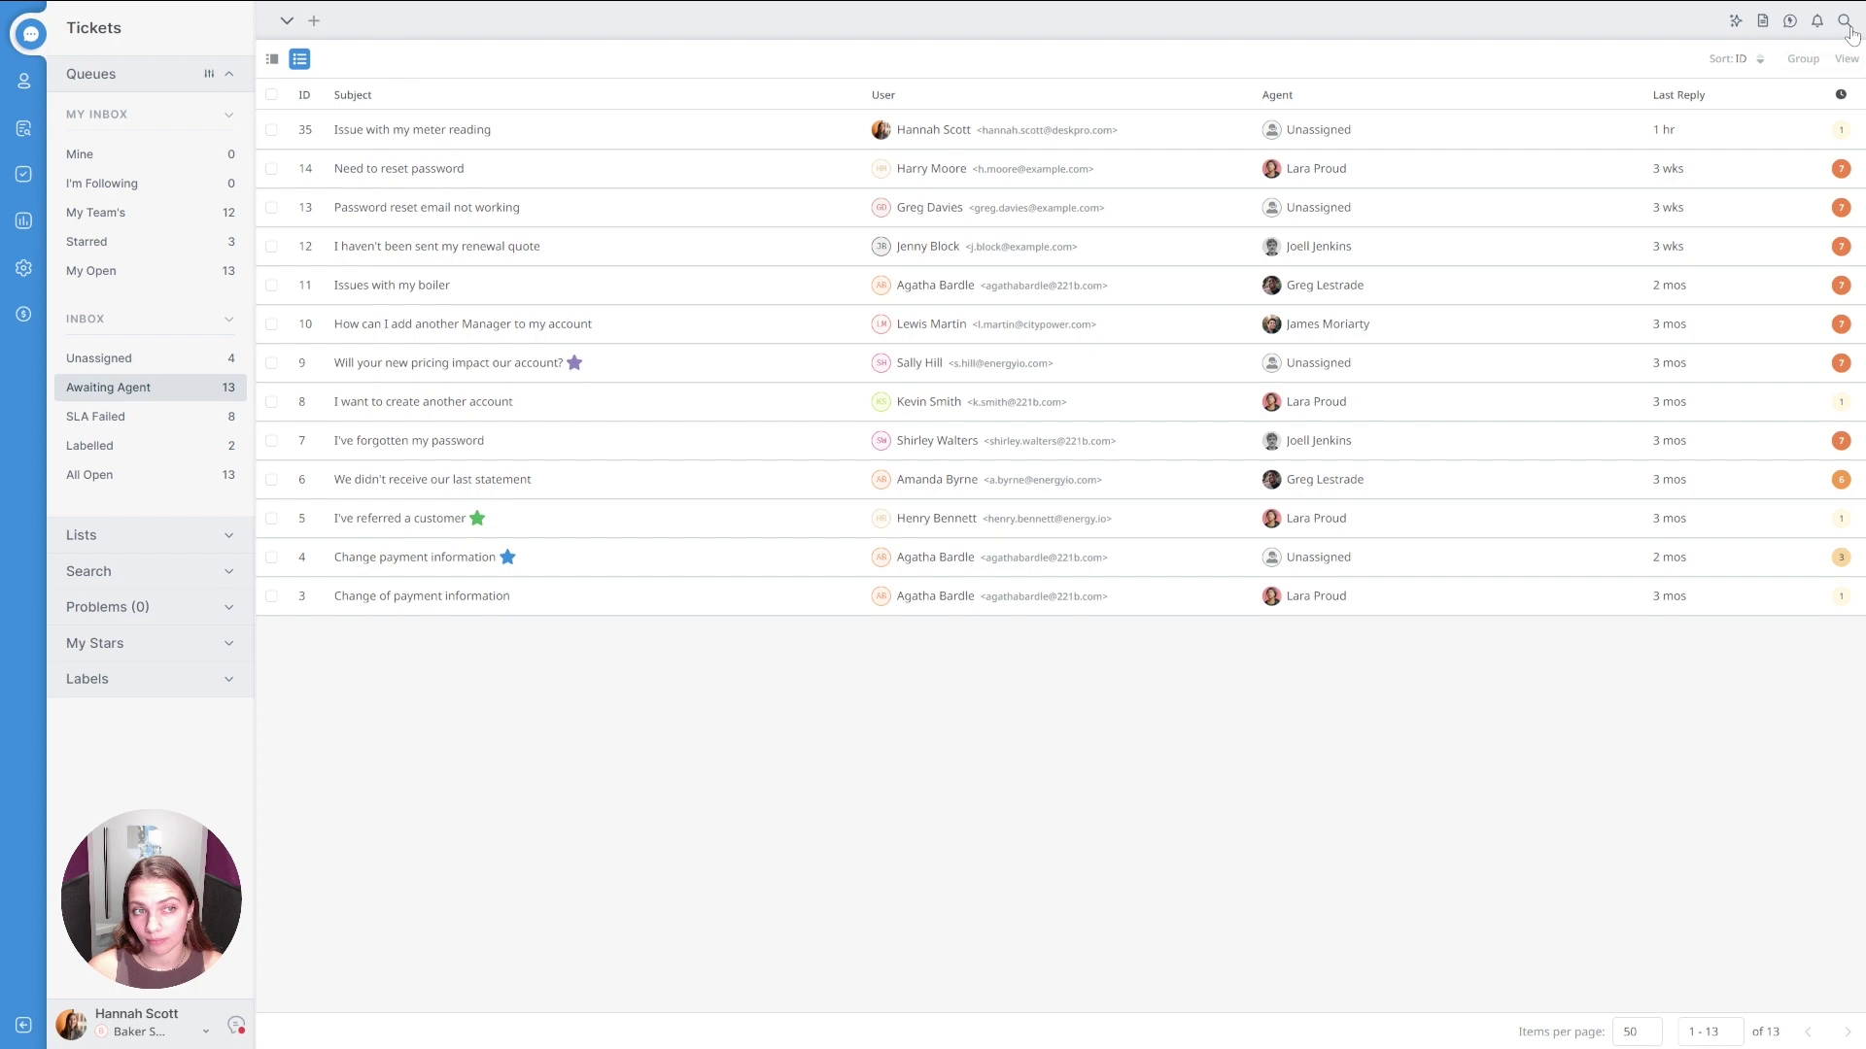
click(1817, 23)
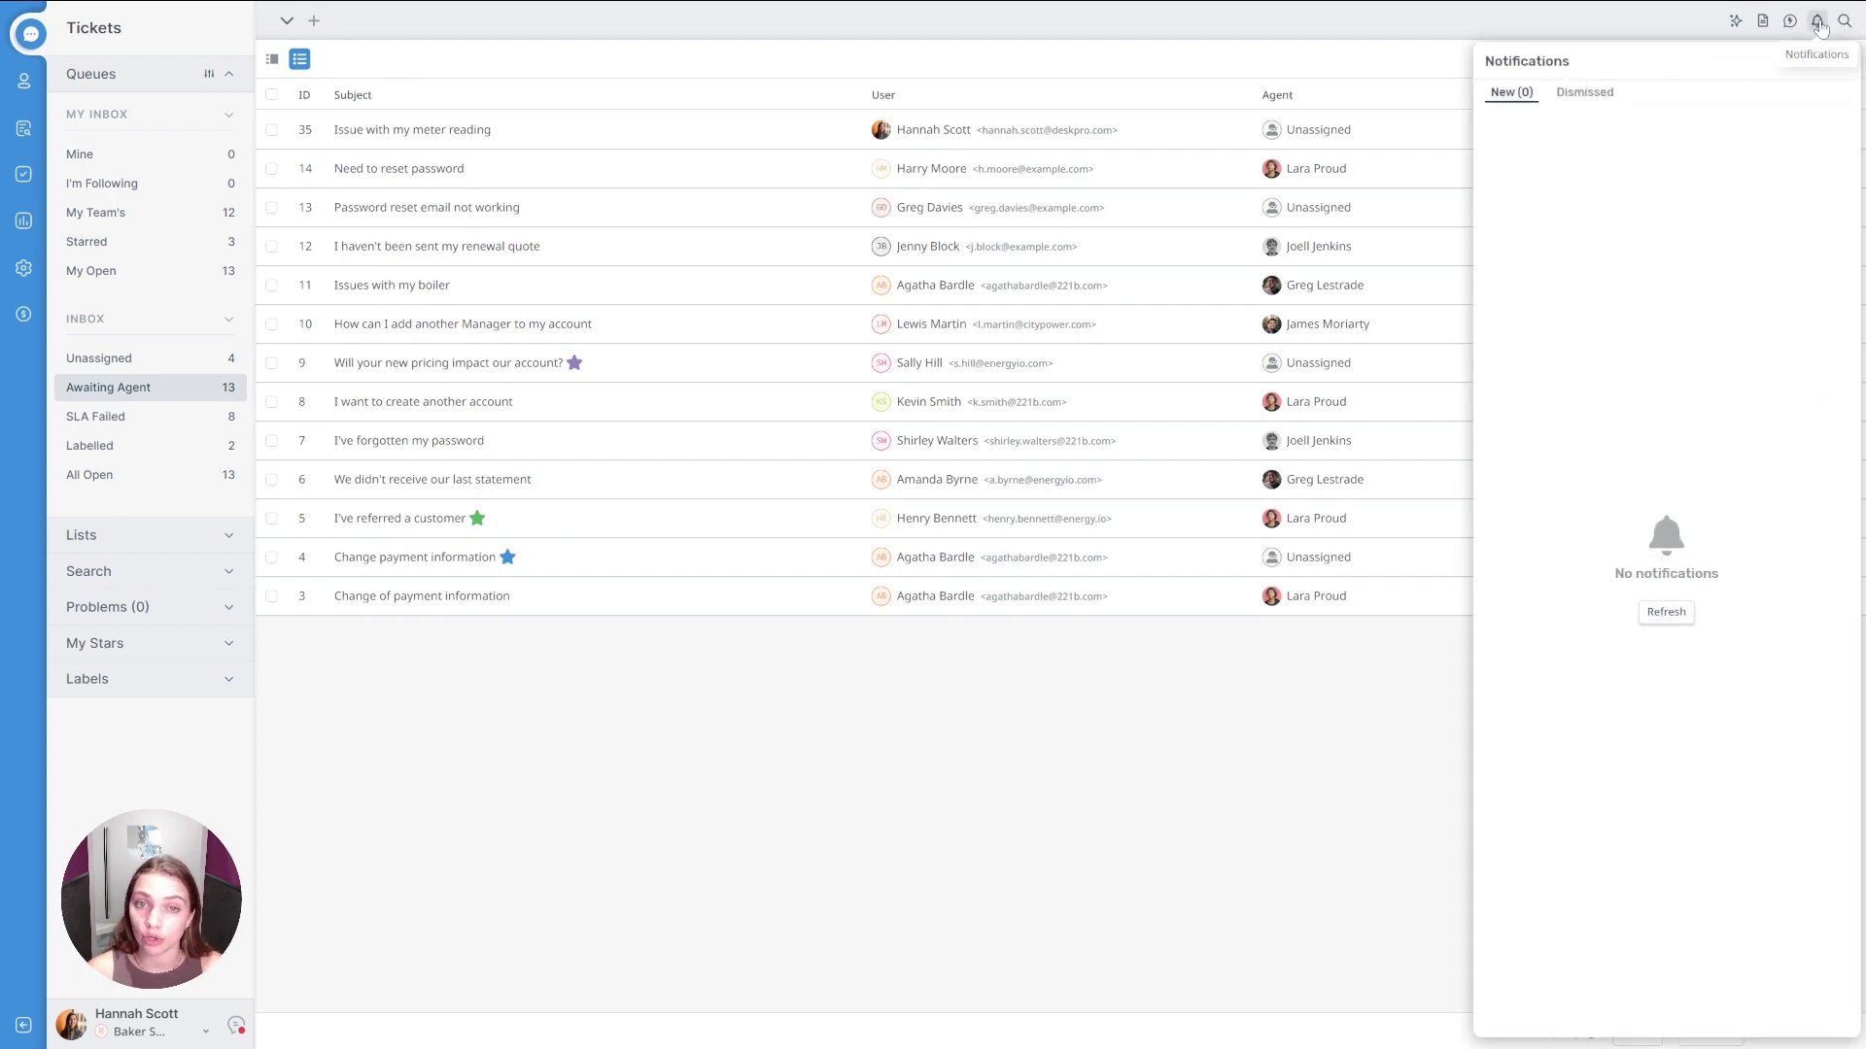
click(1817, 23)
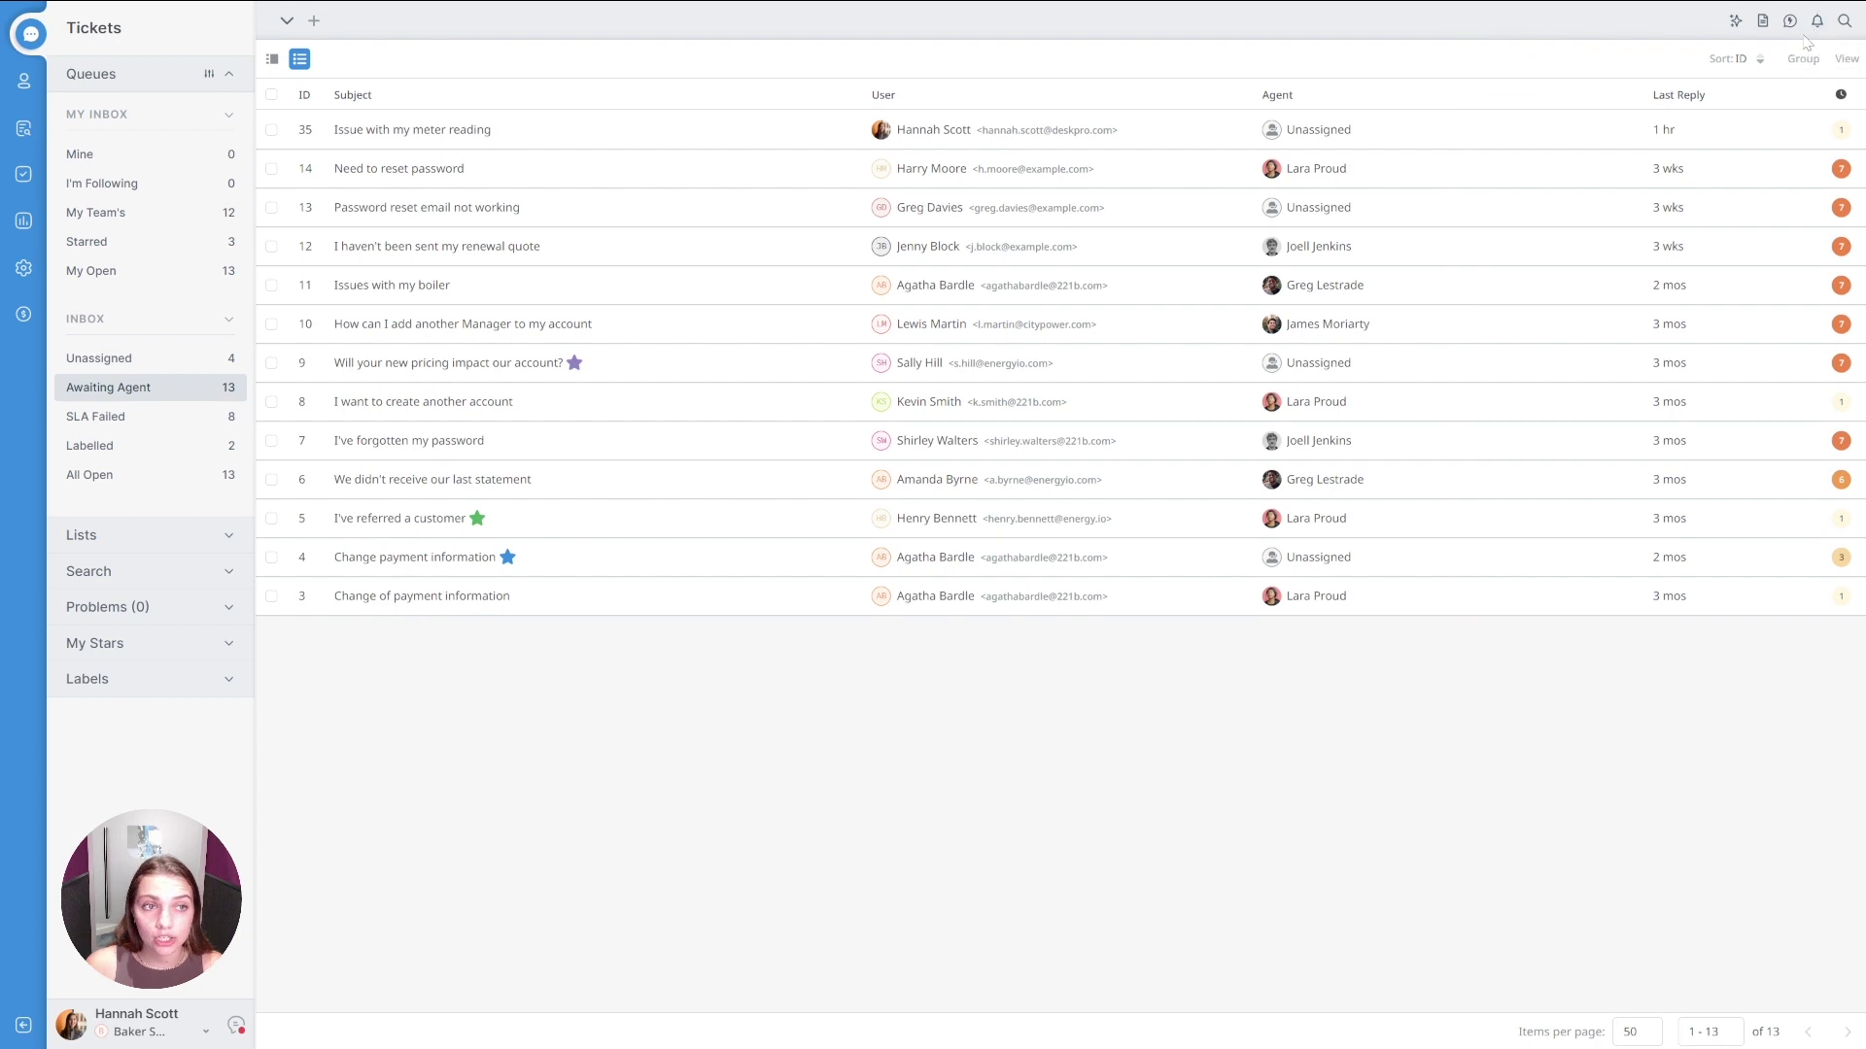
click(1789, 21)
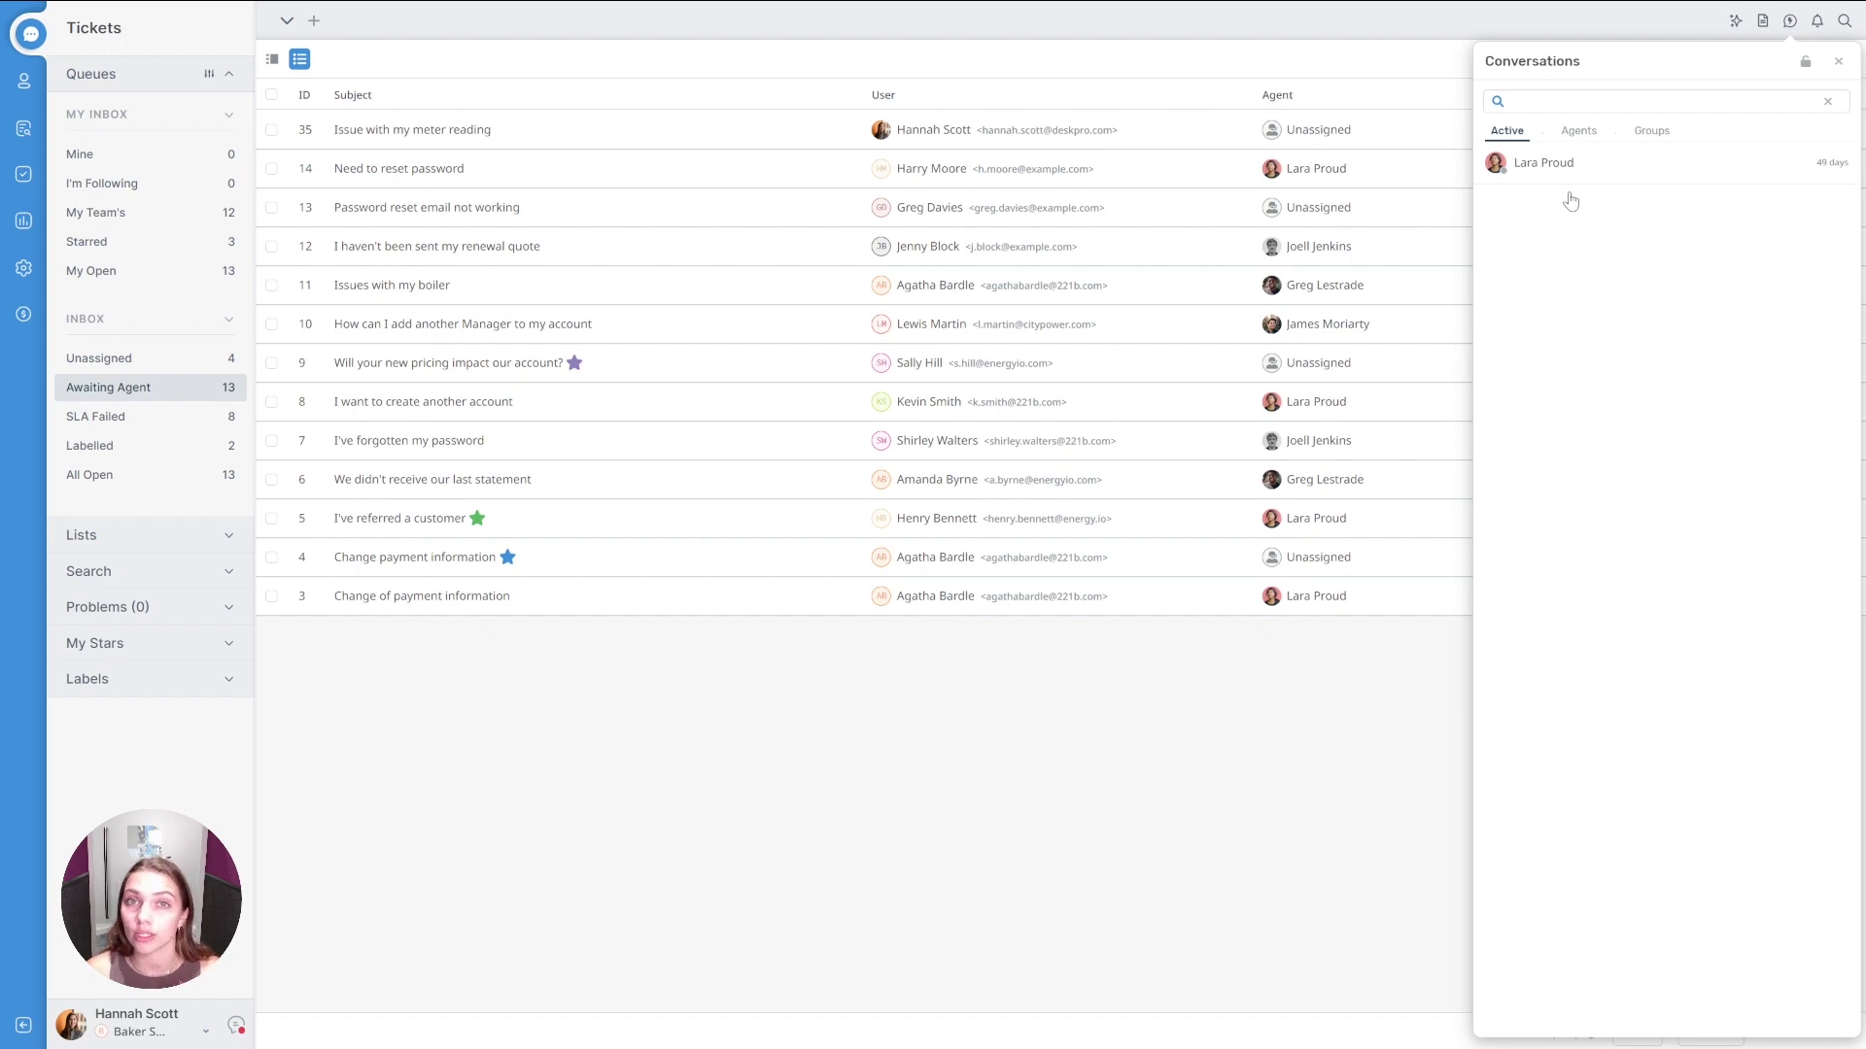
click(1789, 21)
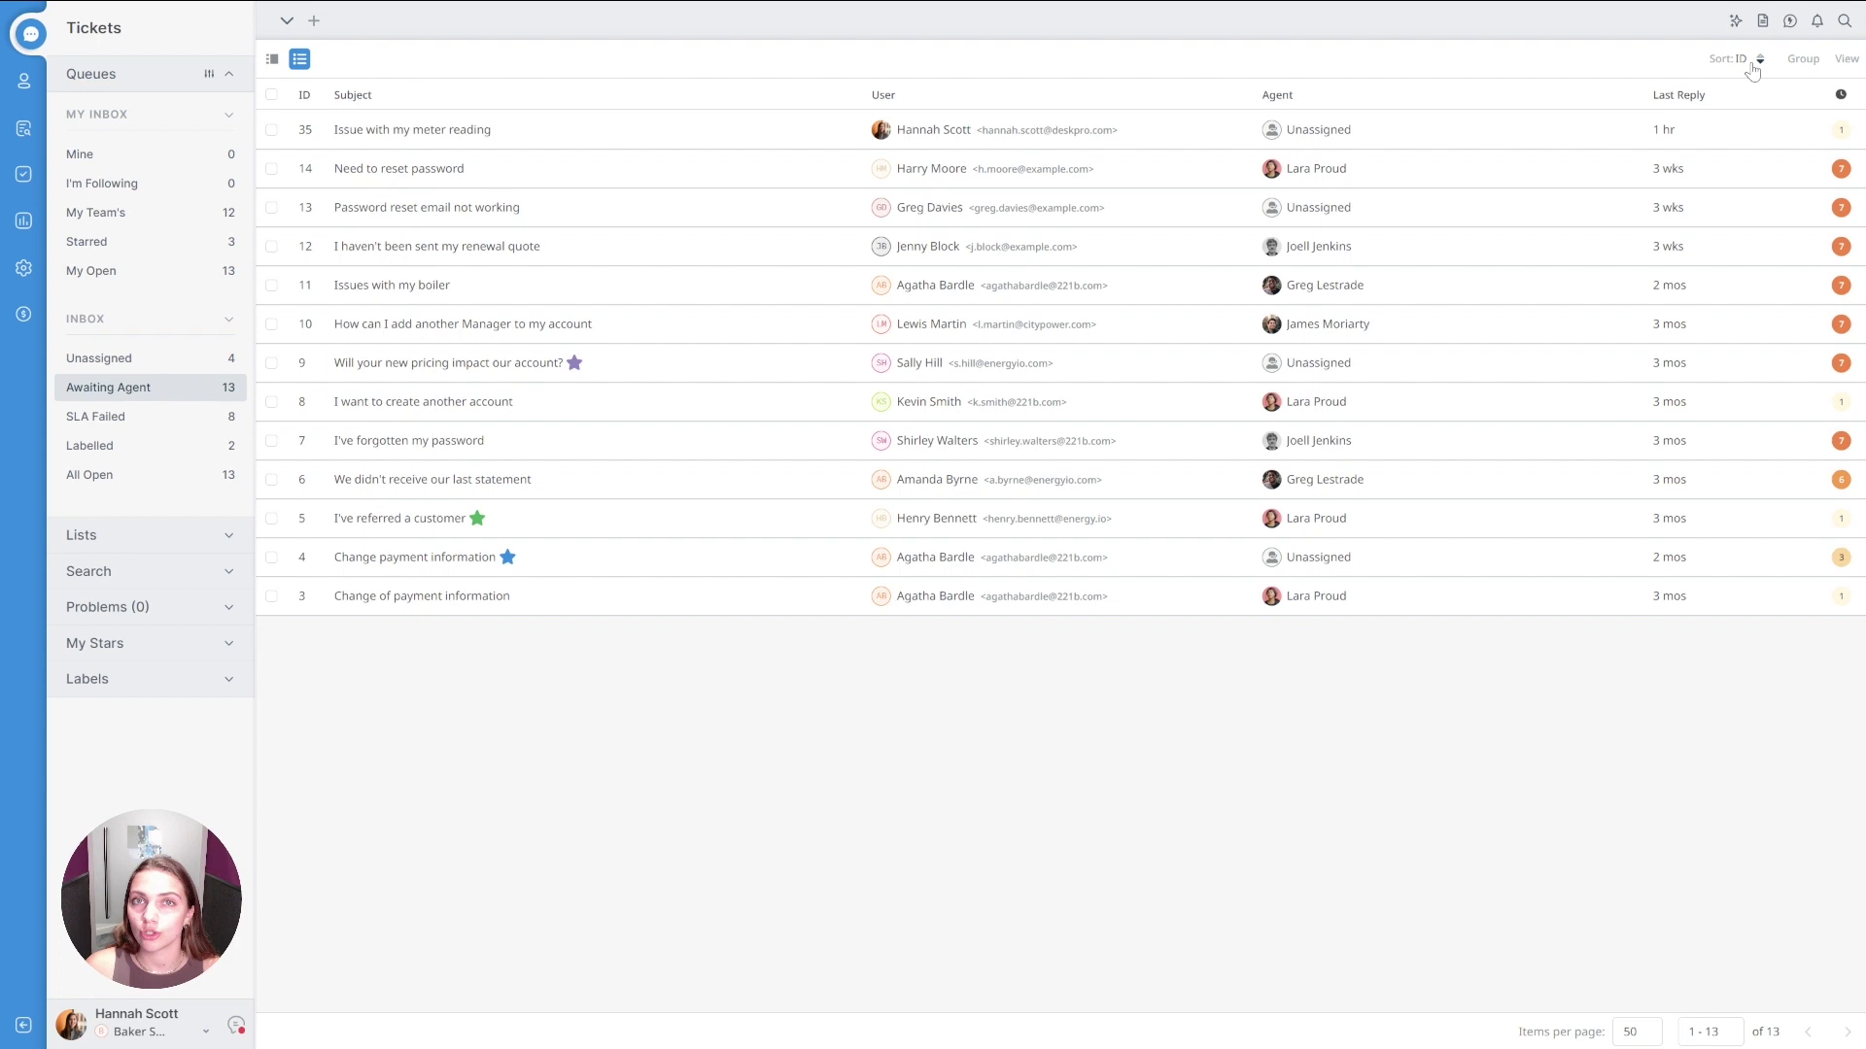
click(1761, 20)
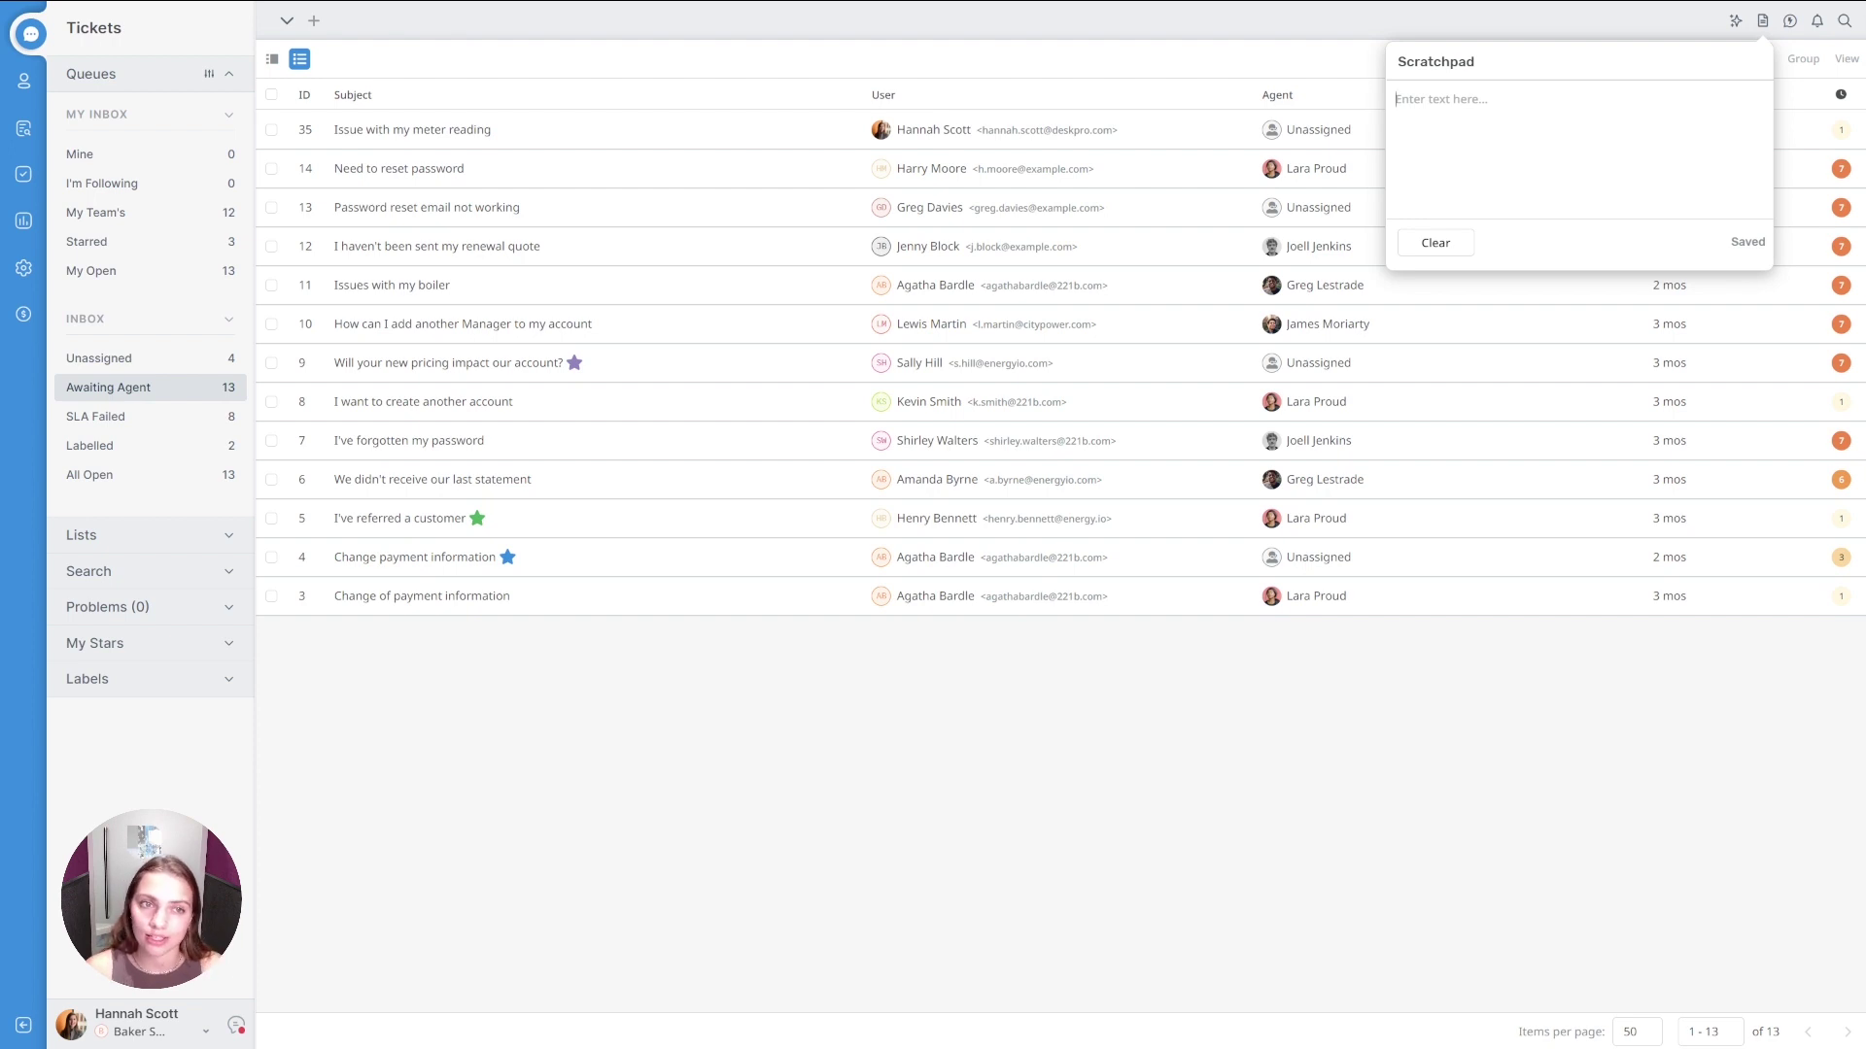
click(1738, 39)
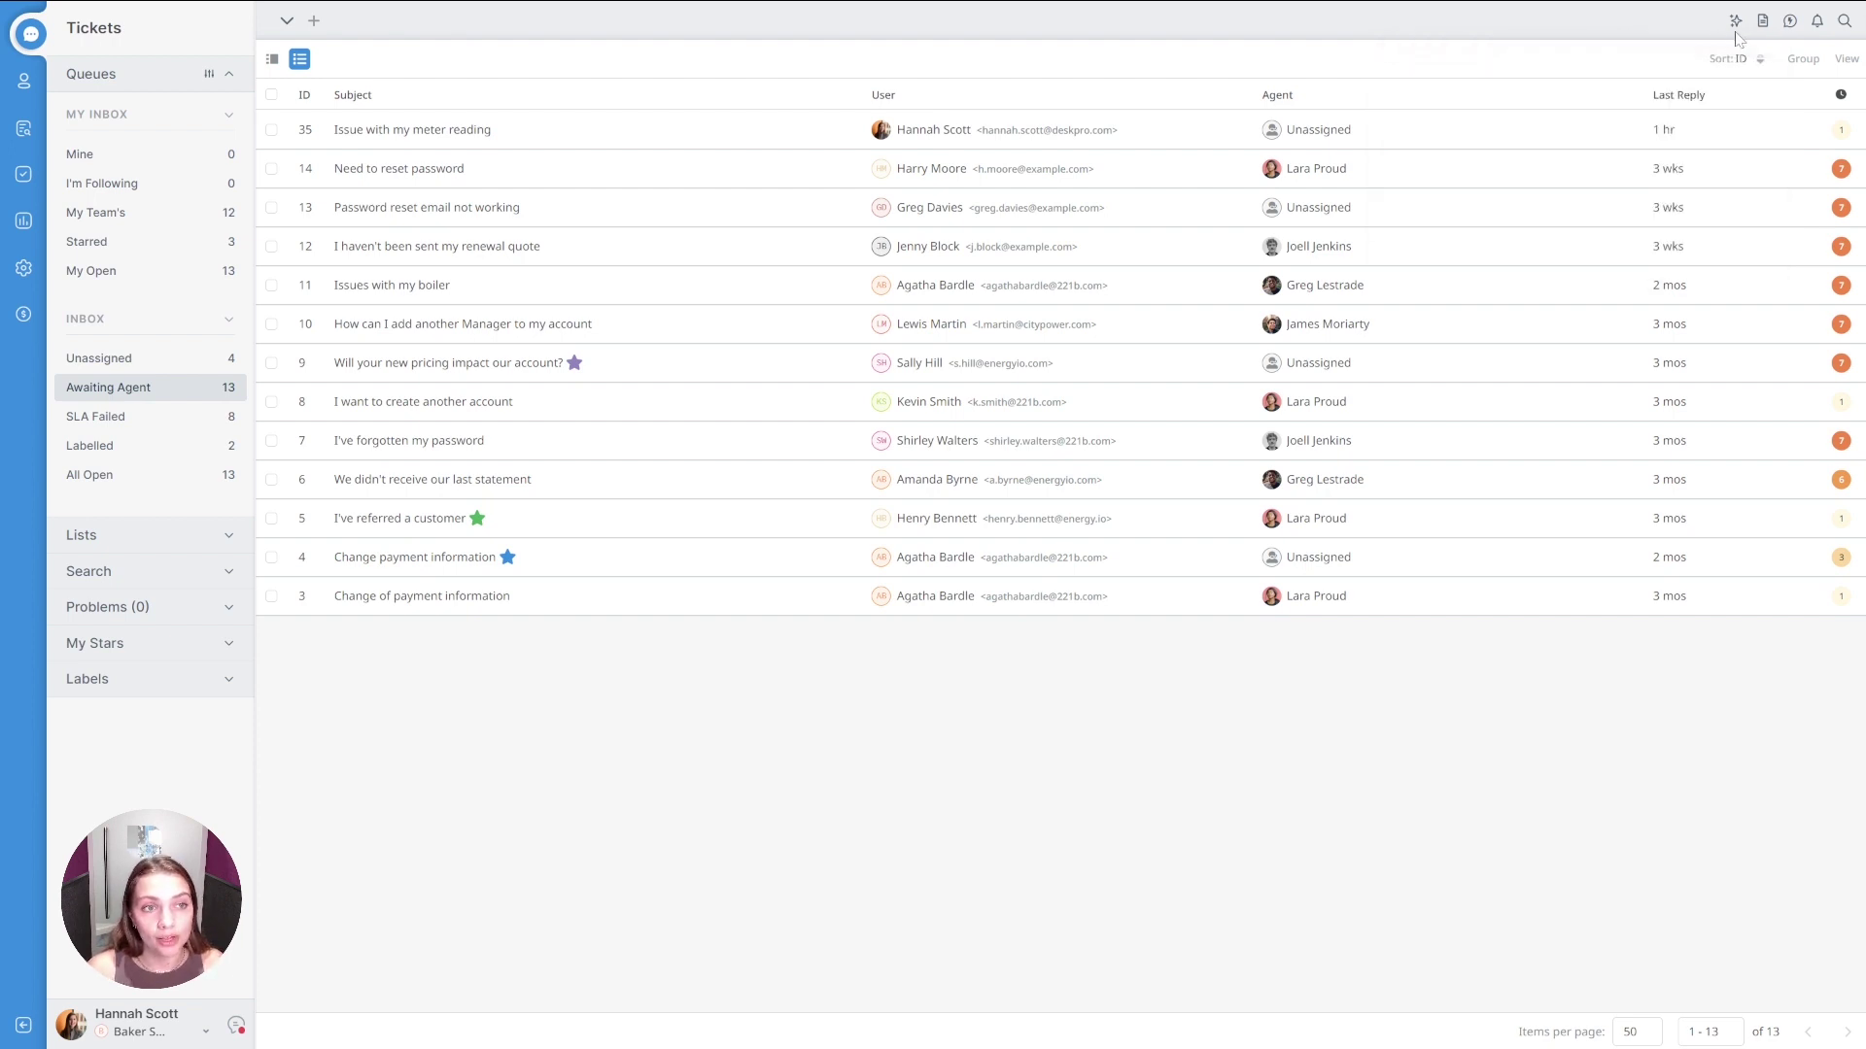
click(1734, 20)
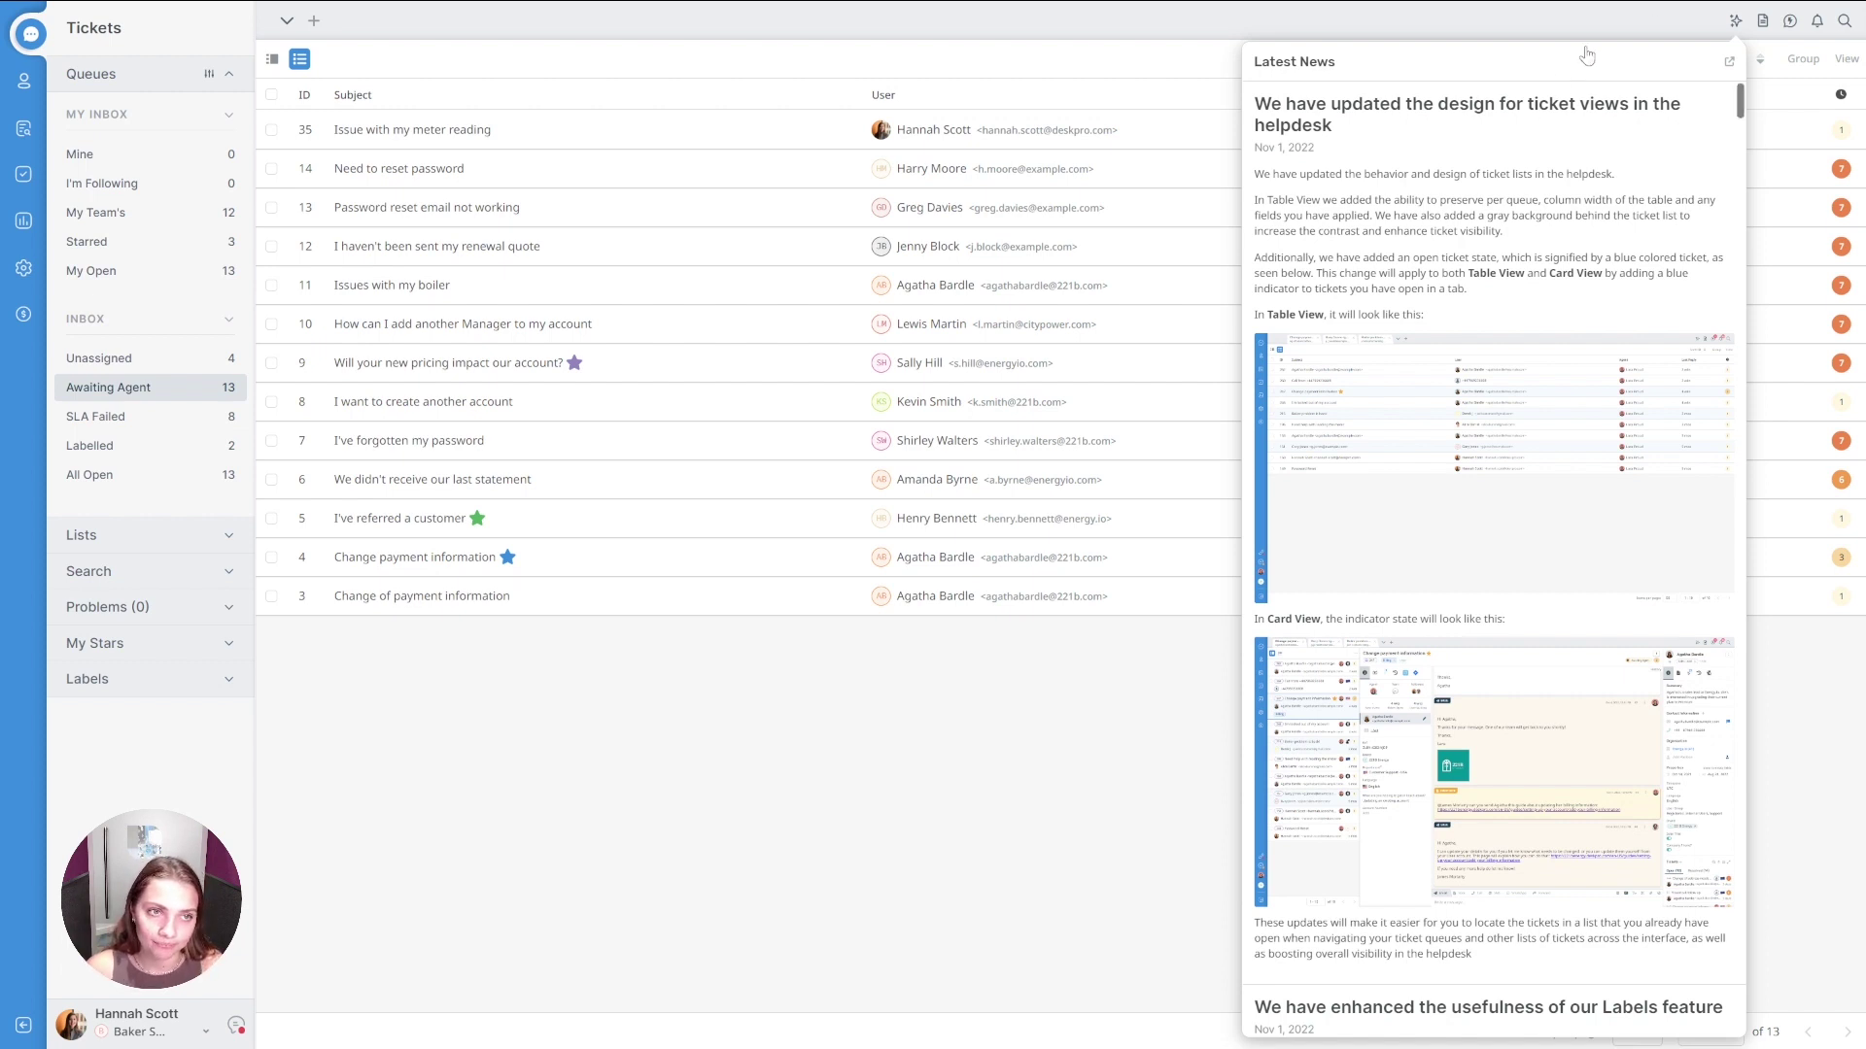
click(1290, 41)
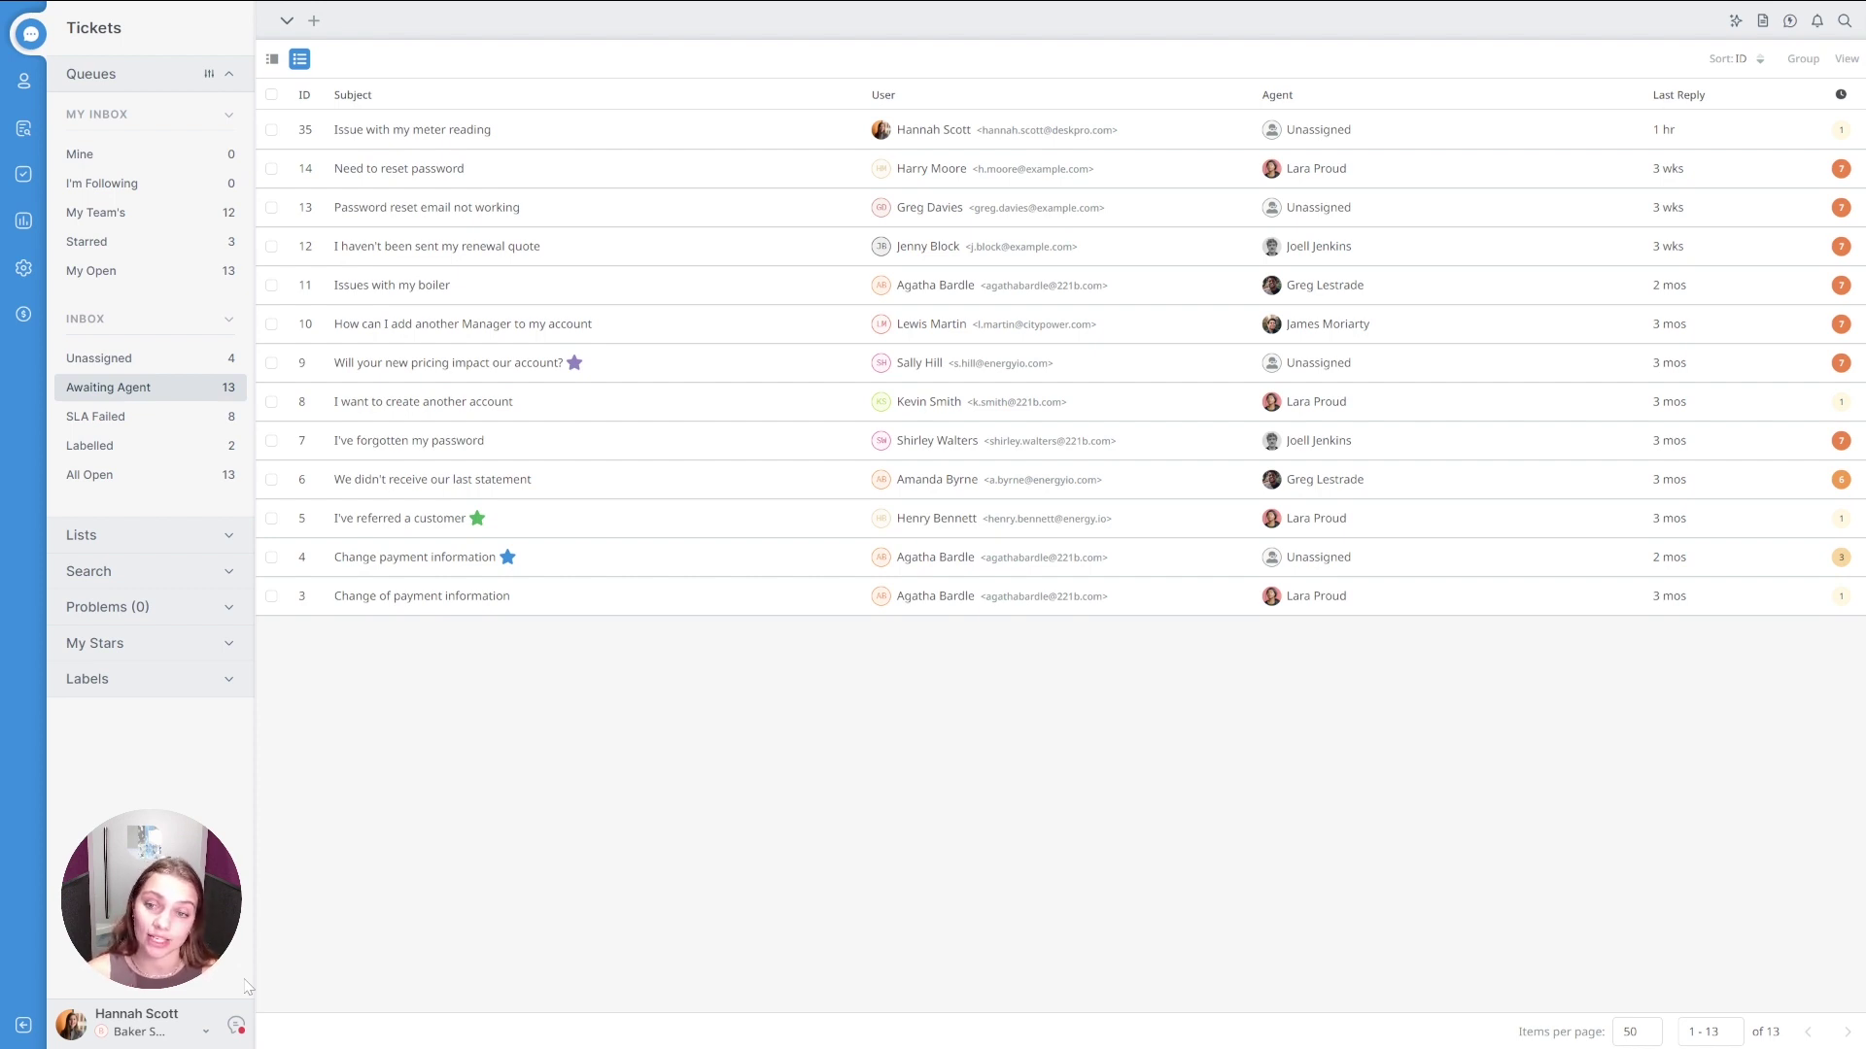
click(73, 1023)
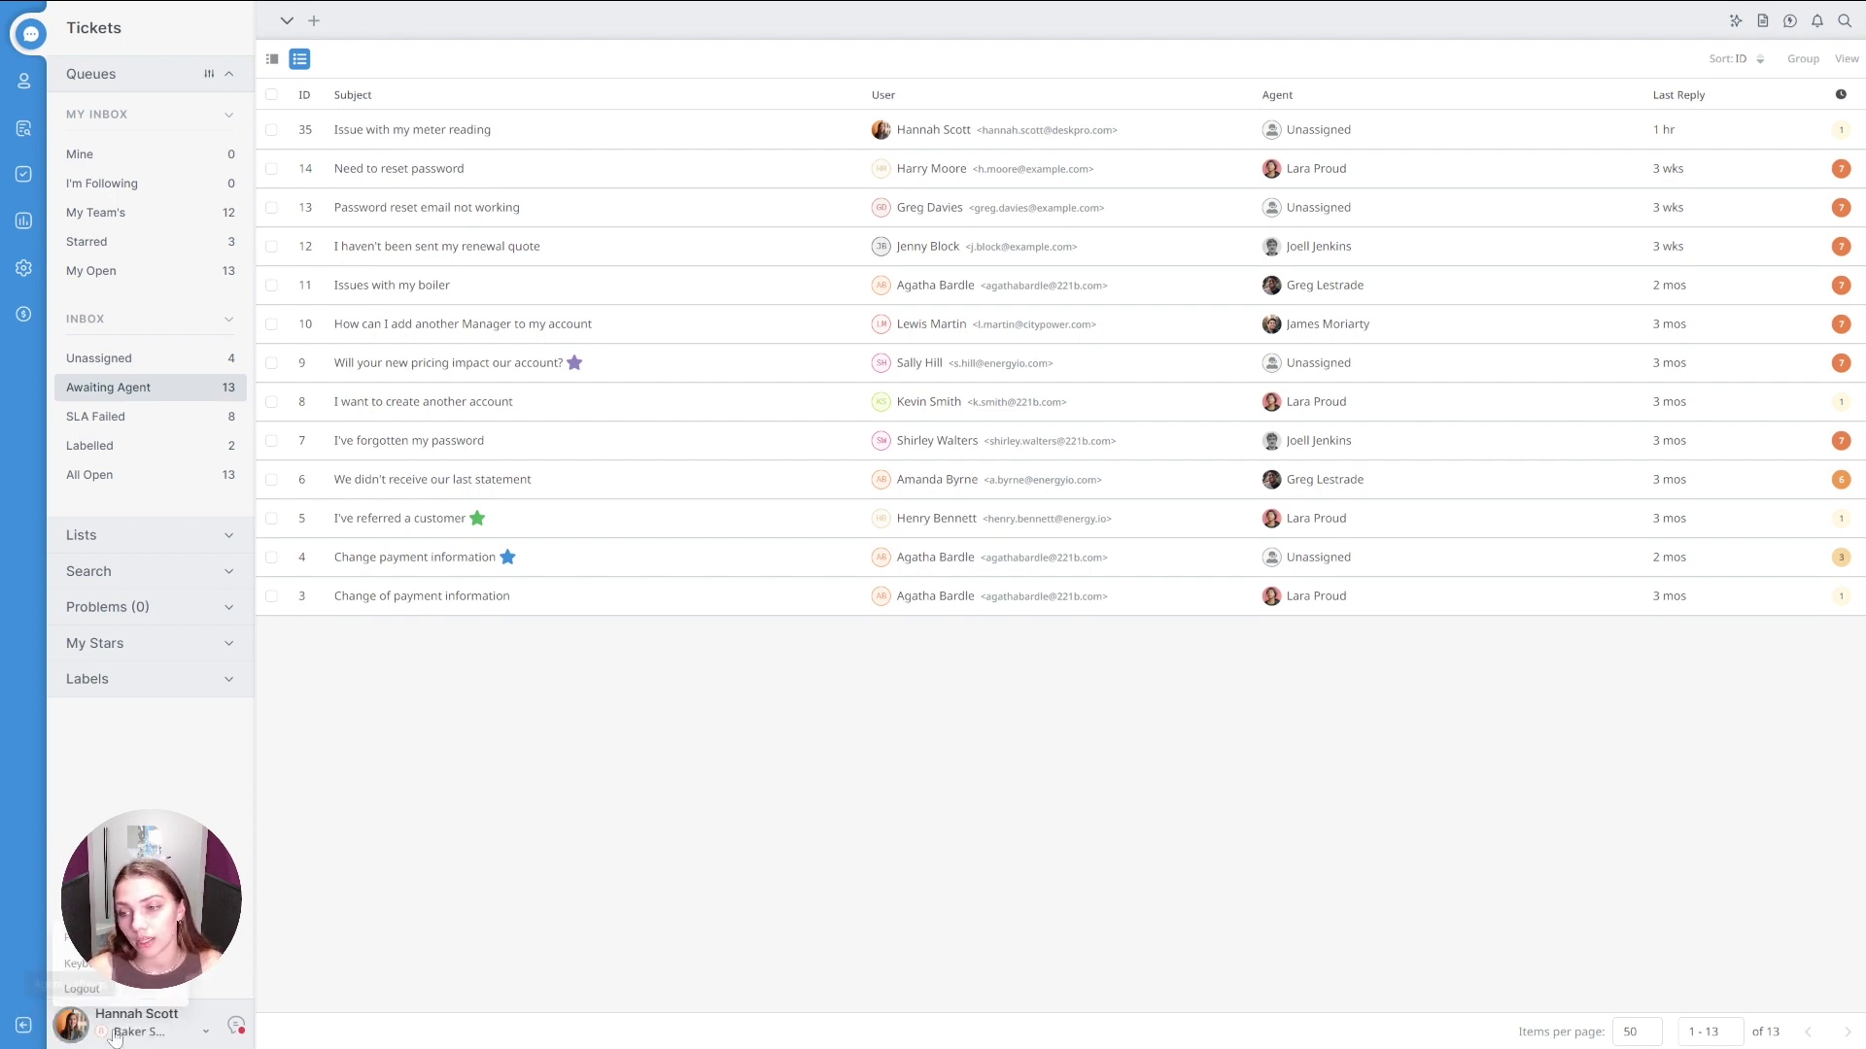
click(66, 937)
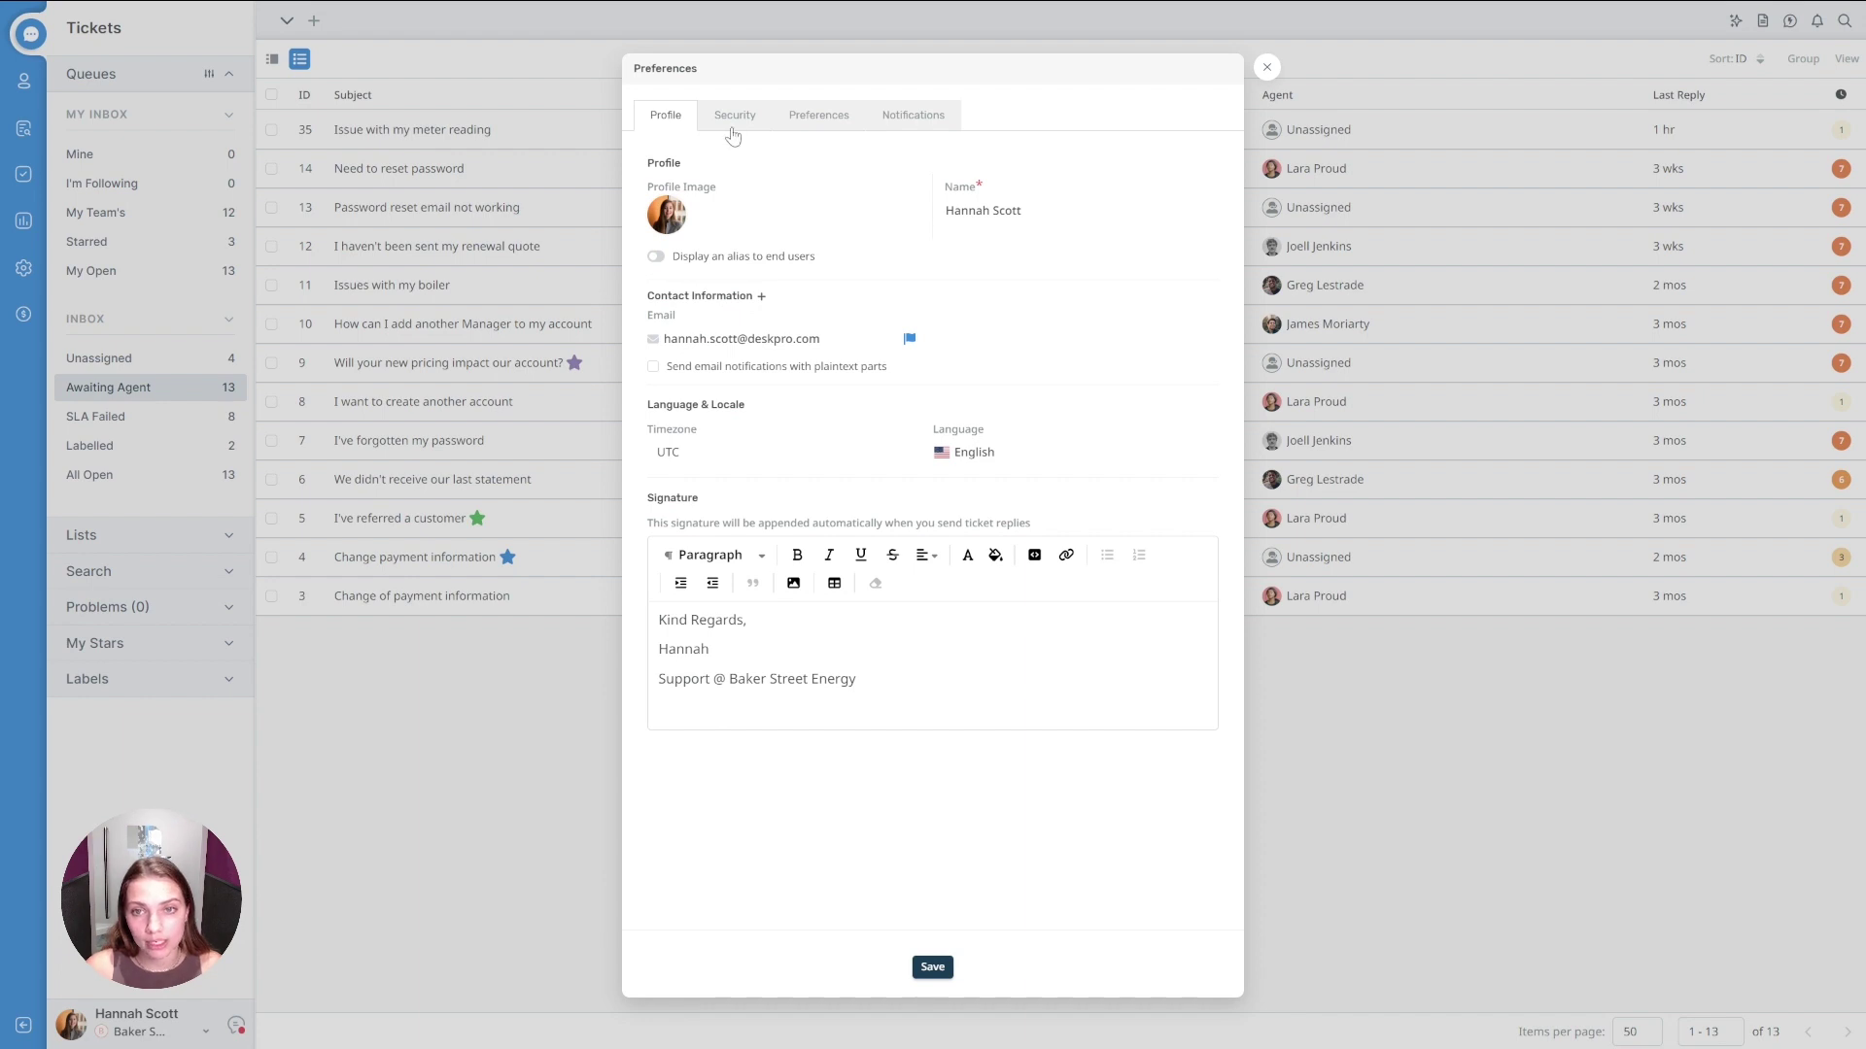
click(730, 121)
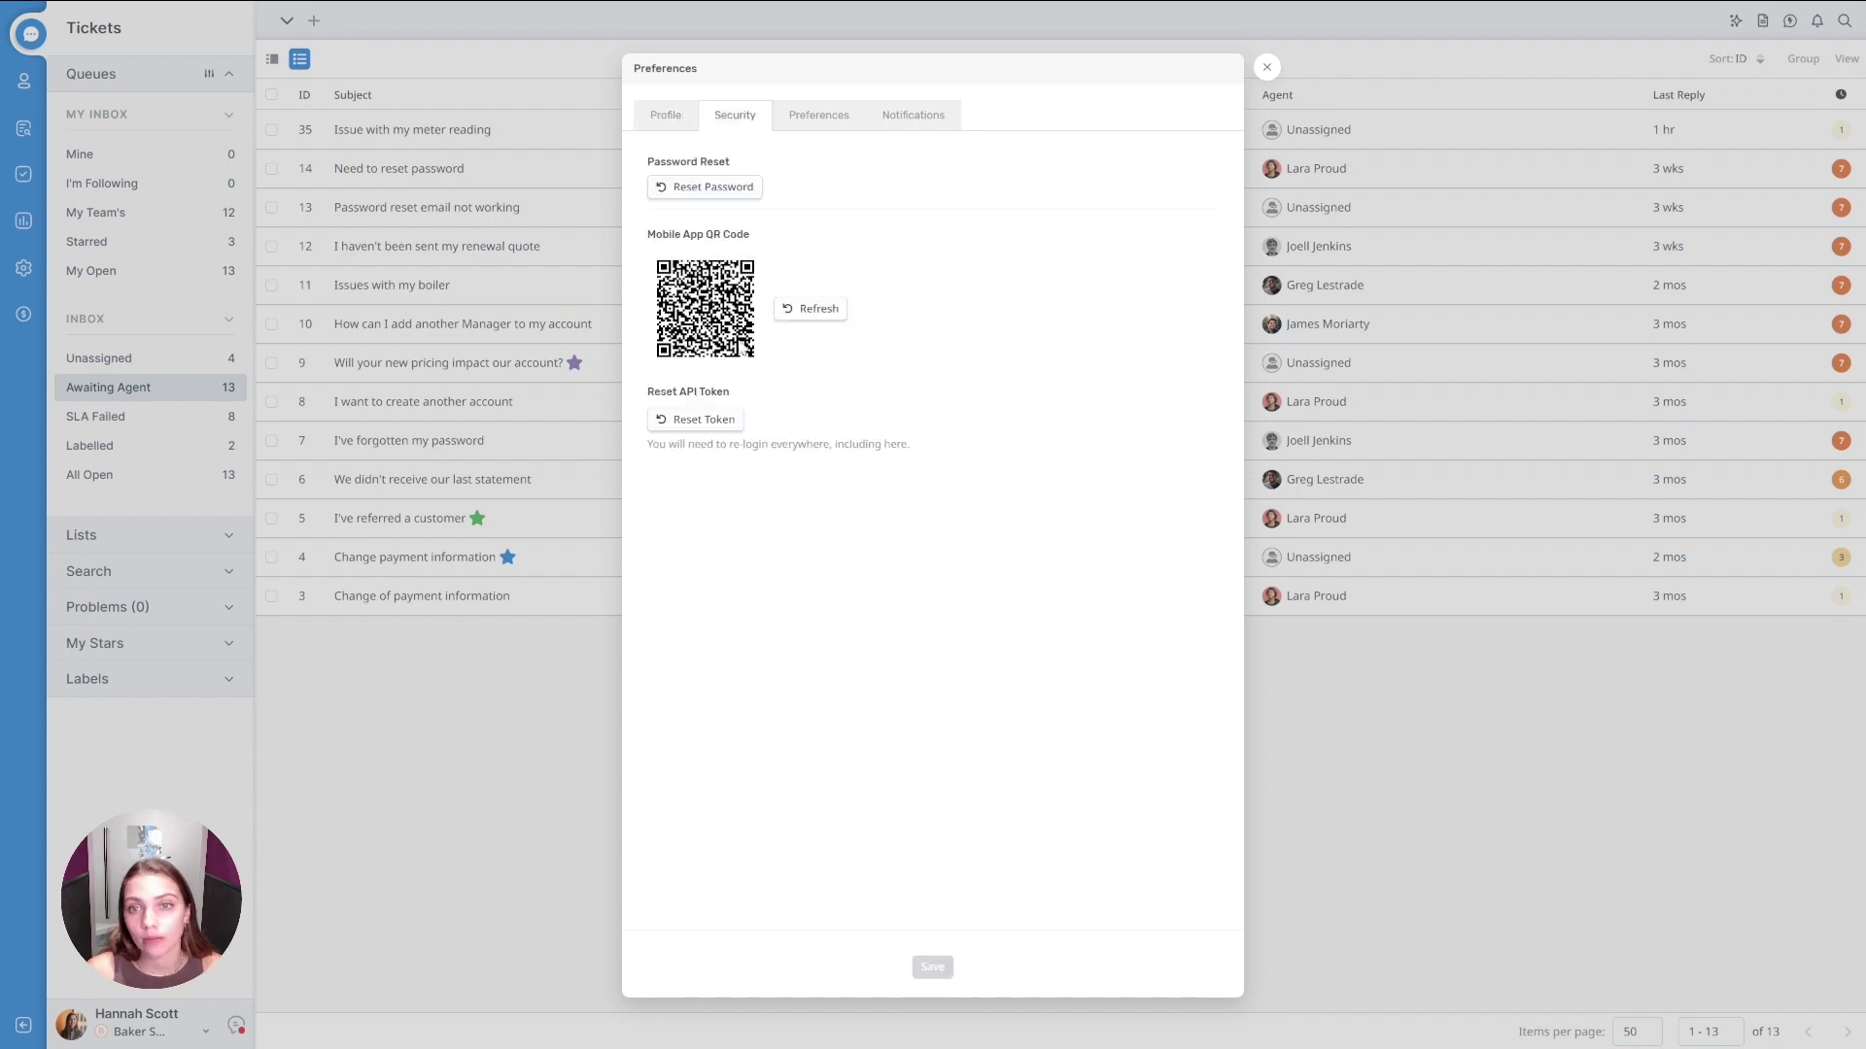
click(910, 133)
scroll(1030, 447, down, 3)
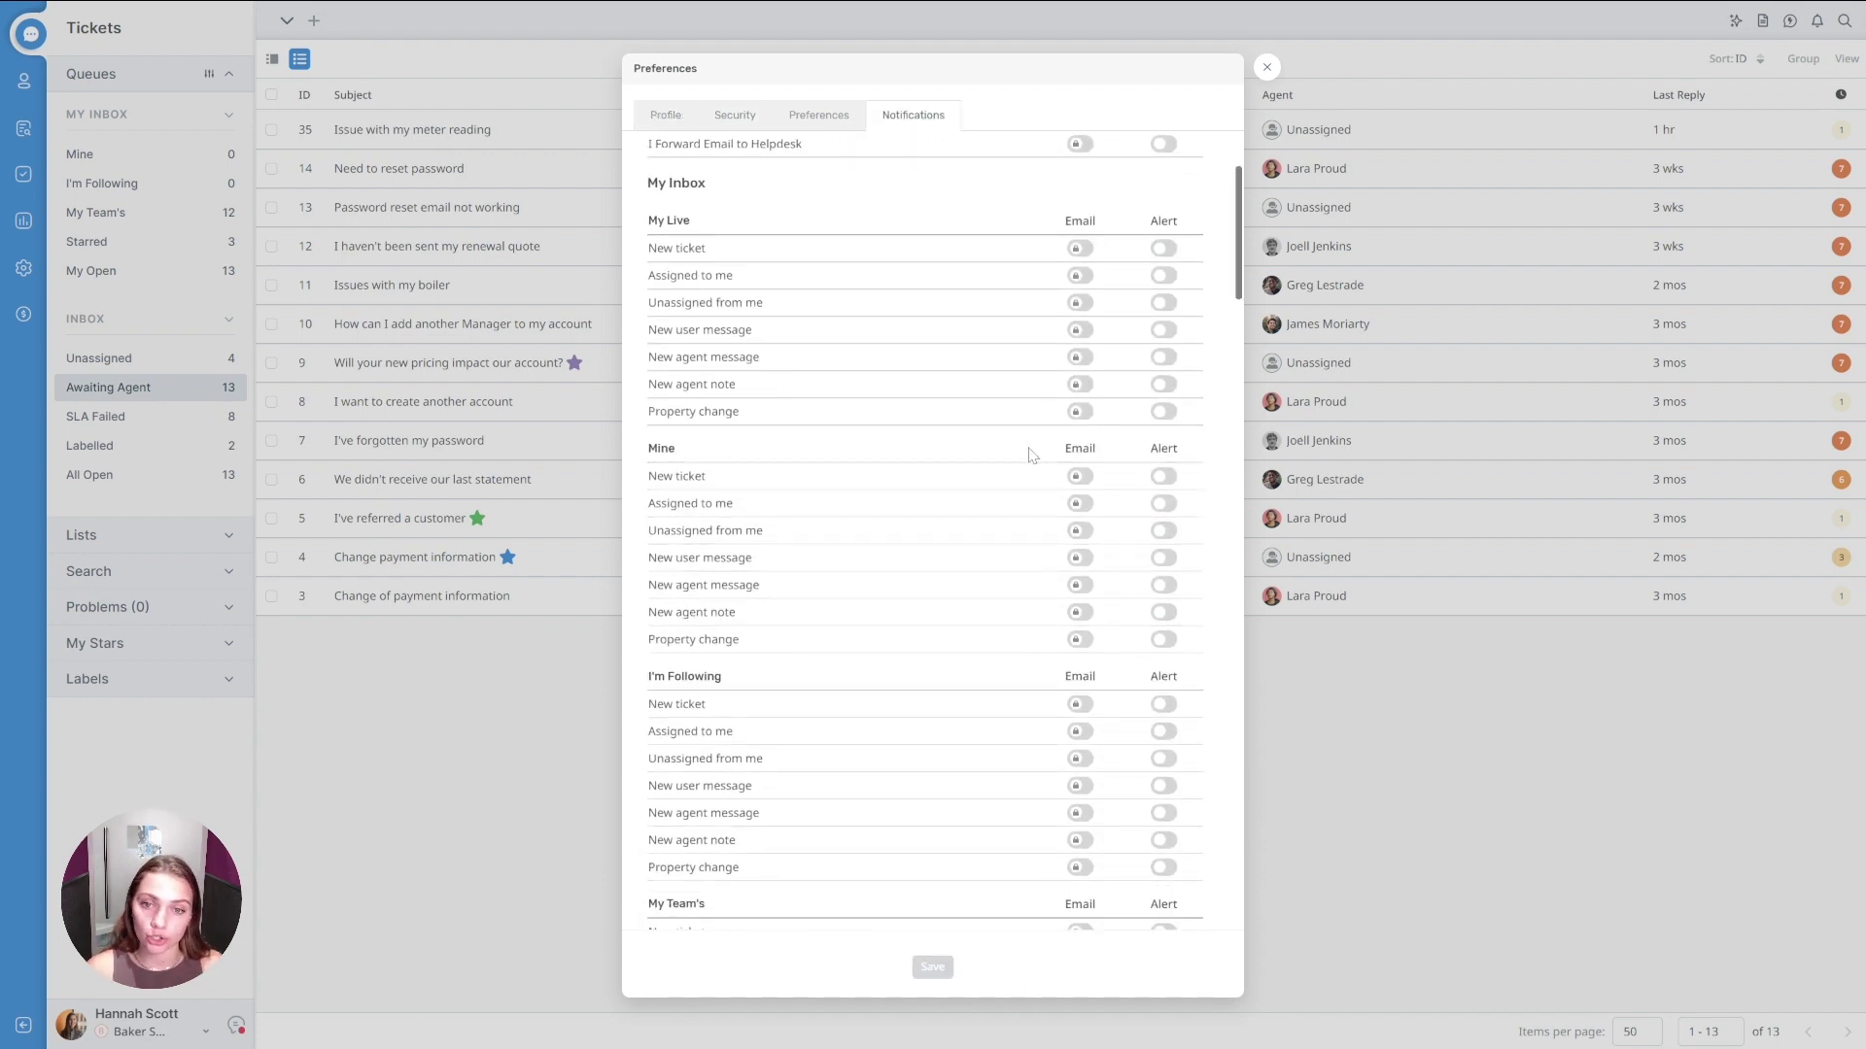
scroll(1030, 447, up, 3)
click(1268, 68)
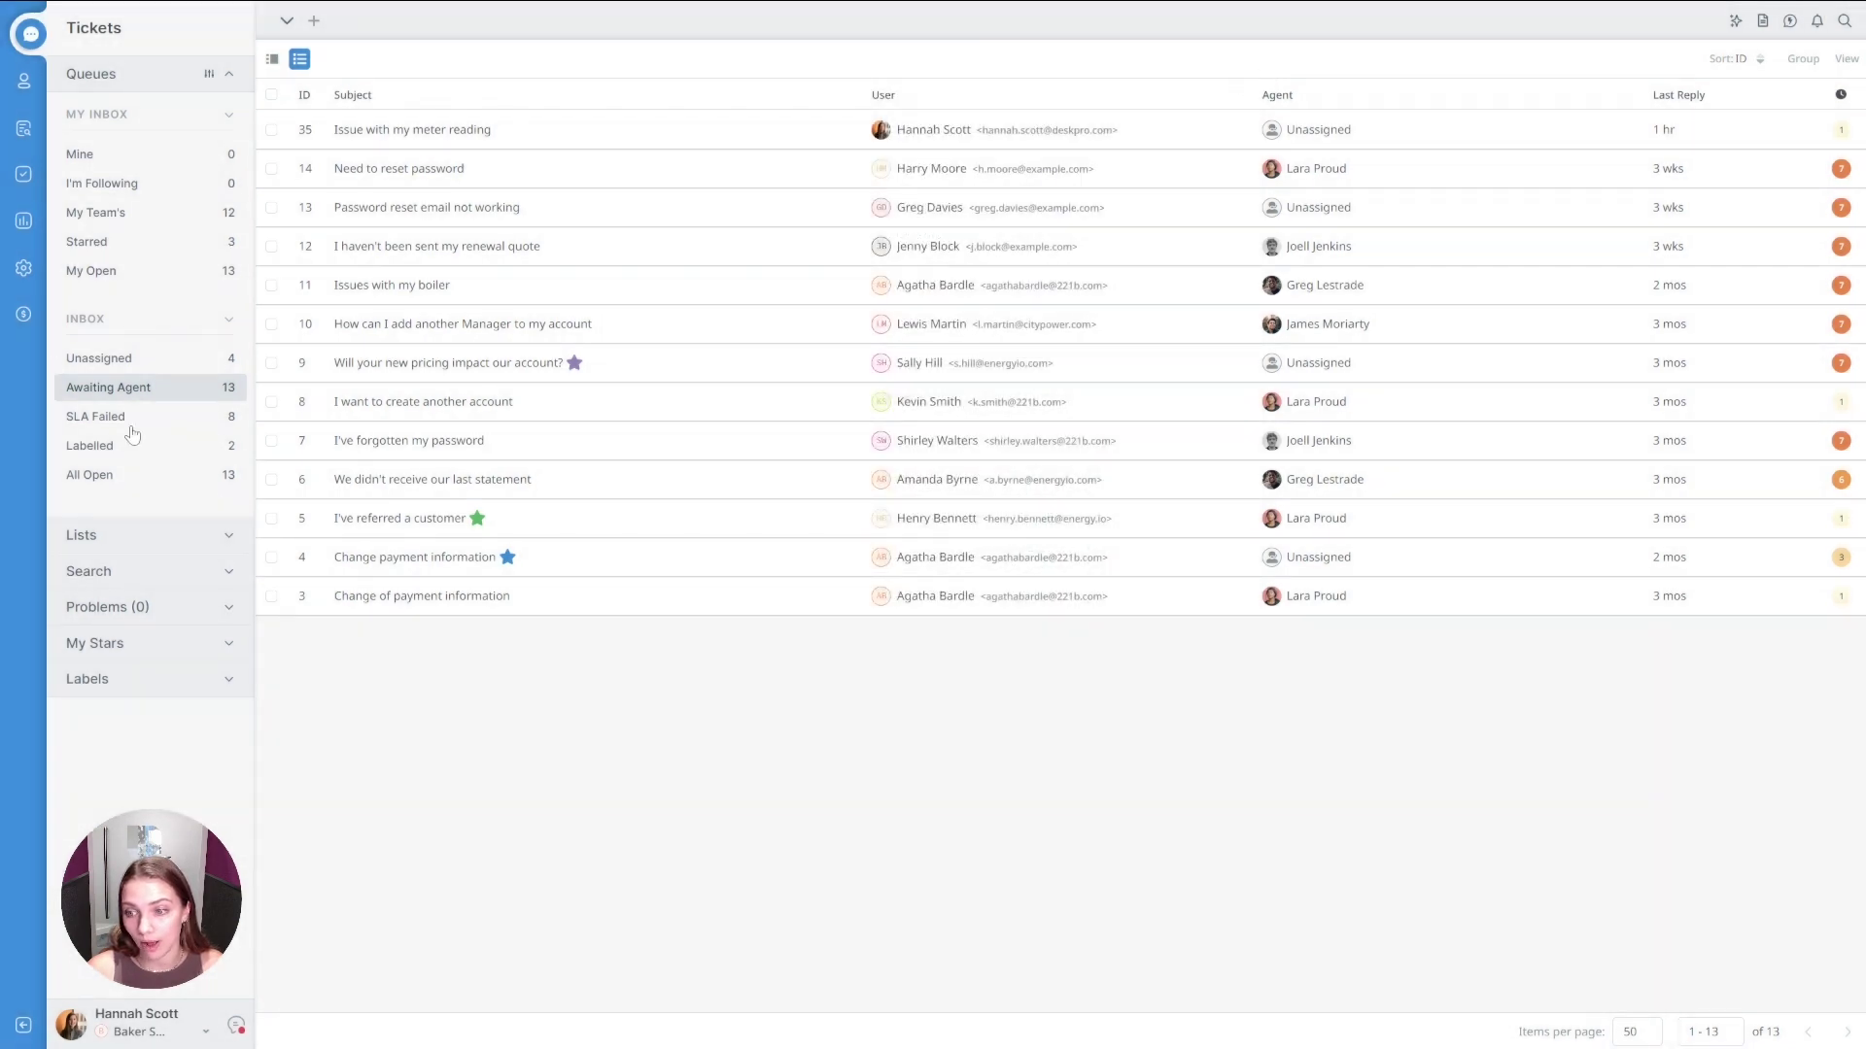
click(238, 1028)
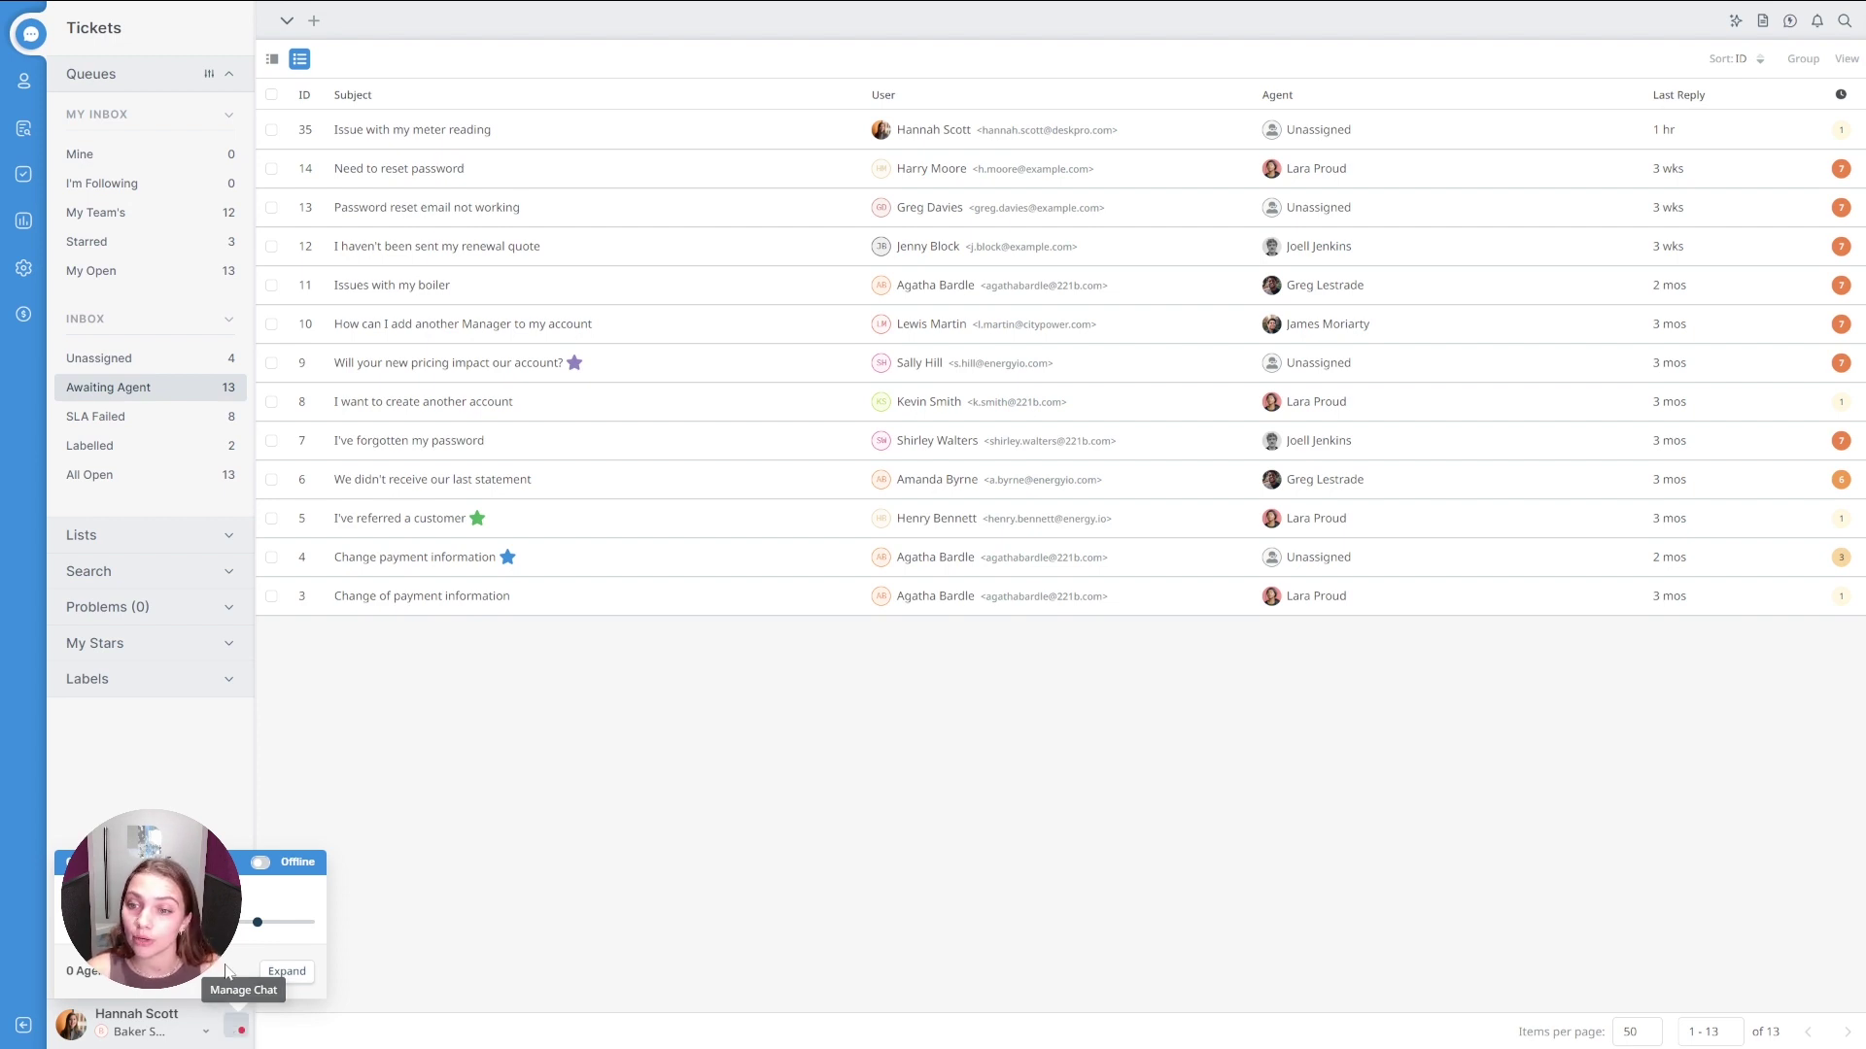
click(238, 1028)
click(80, 1023)
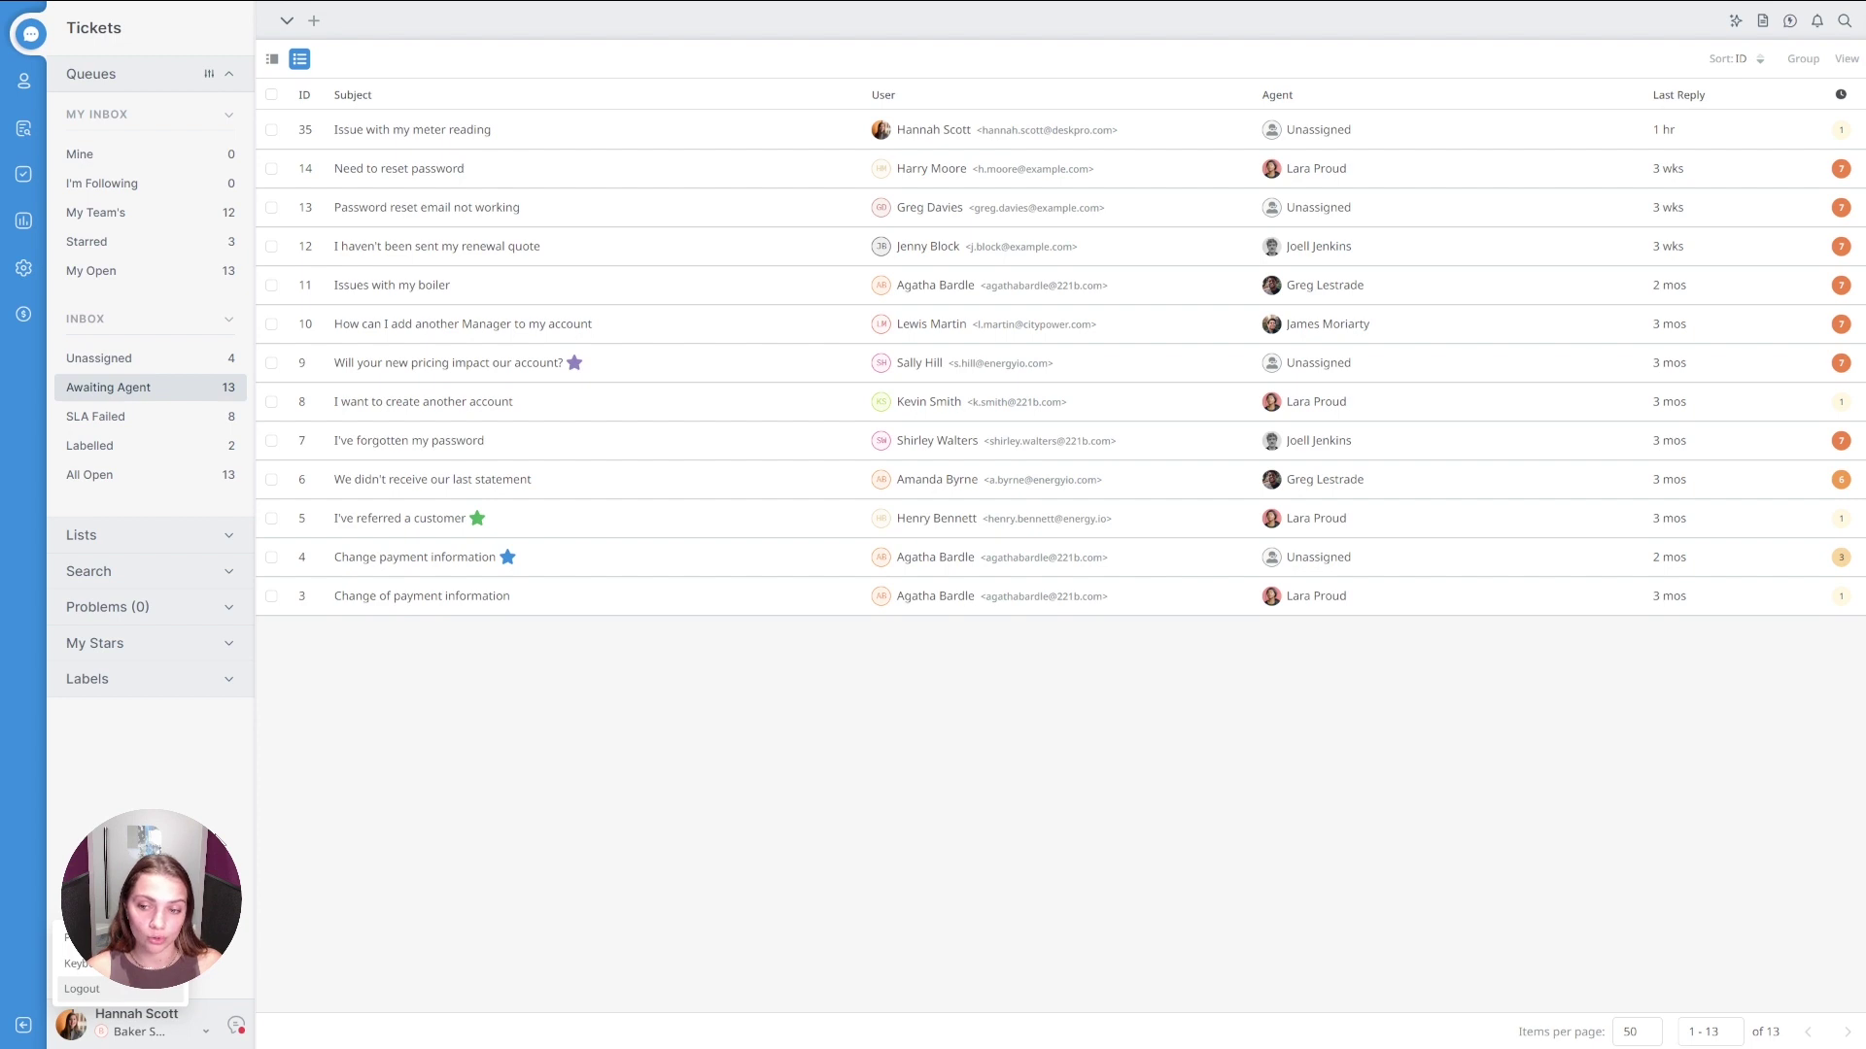
key(Escape)
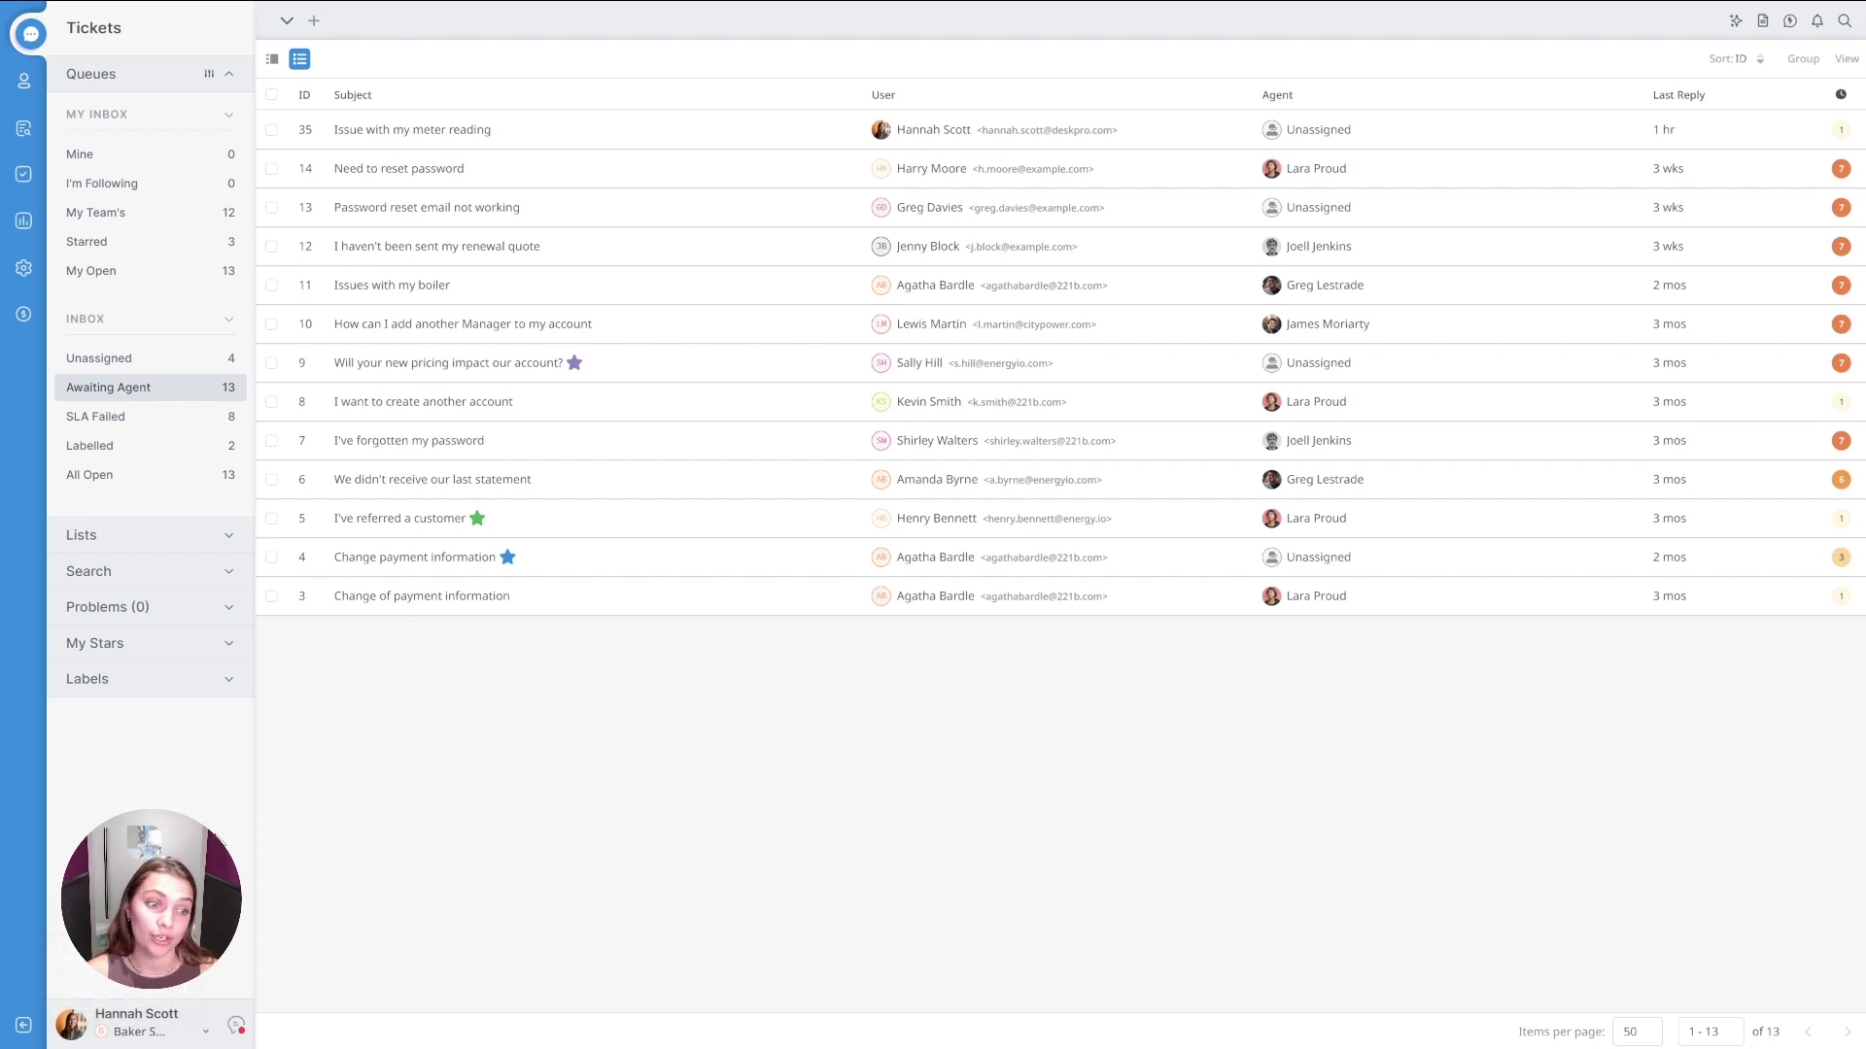